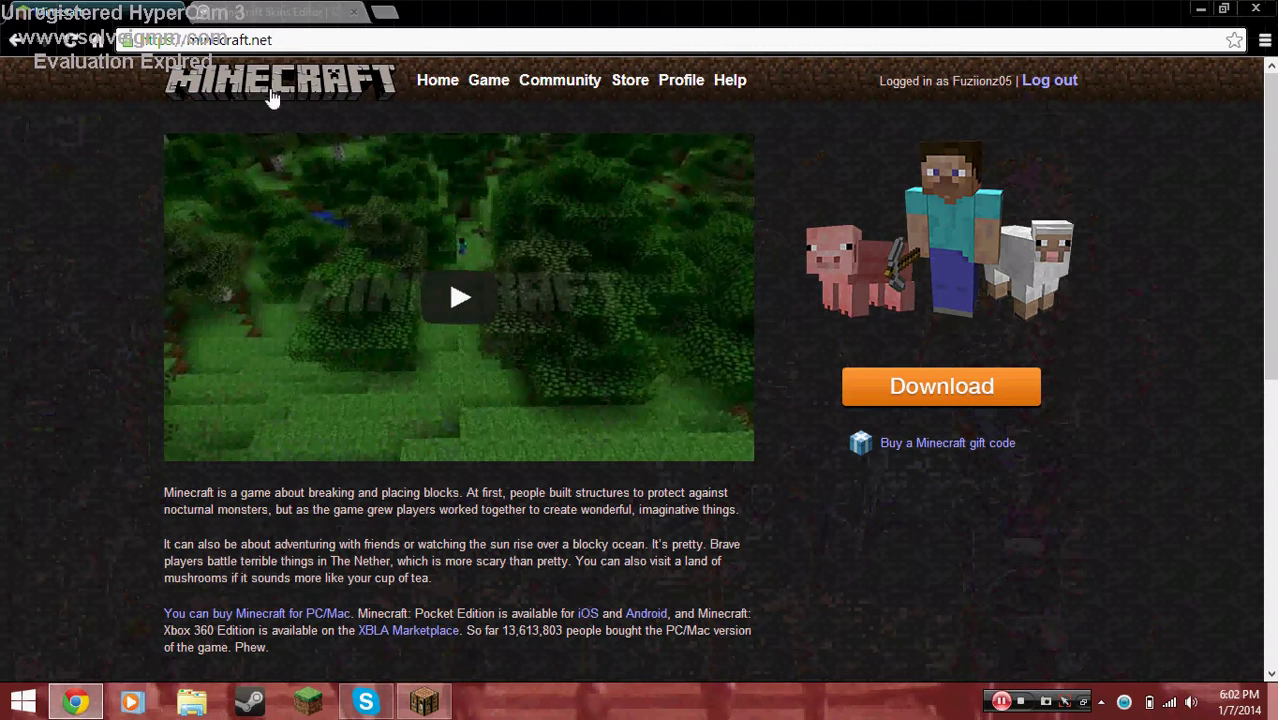
# Switch Chrome from minecraft.net to the Skincraft skin creator page on silvergames.com.
pyautogui.click(258, 12)
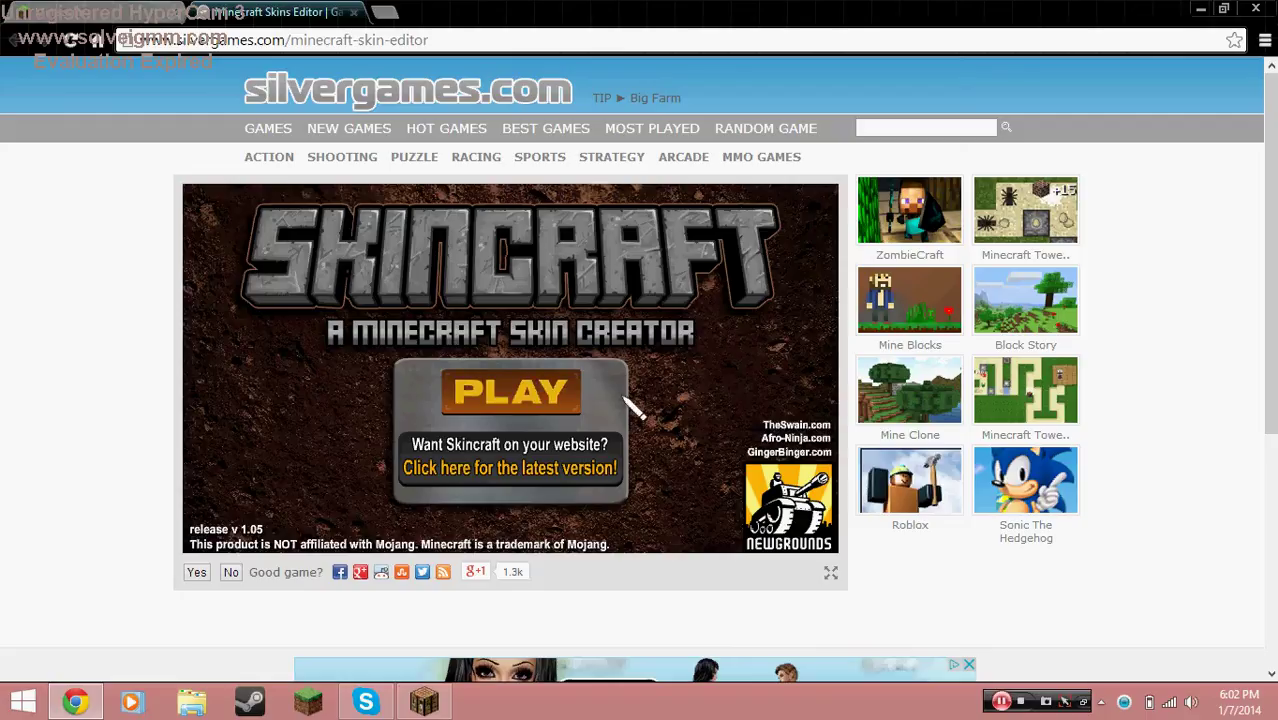
# Start Skincraft, compare the base skins, and open a new skin from the tan Skin 1 template.
pyautogui.click(522, 400)
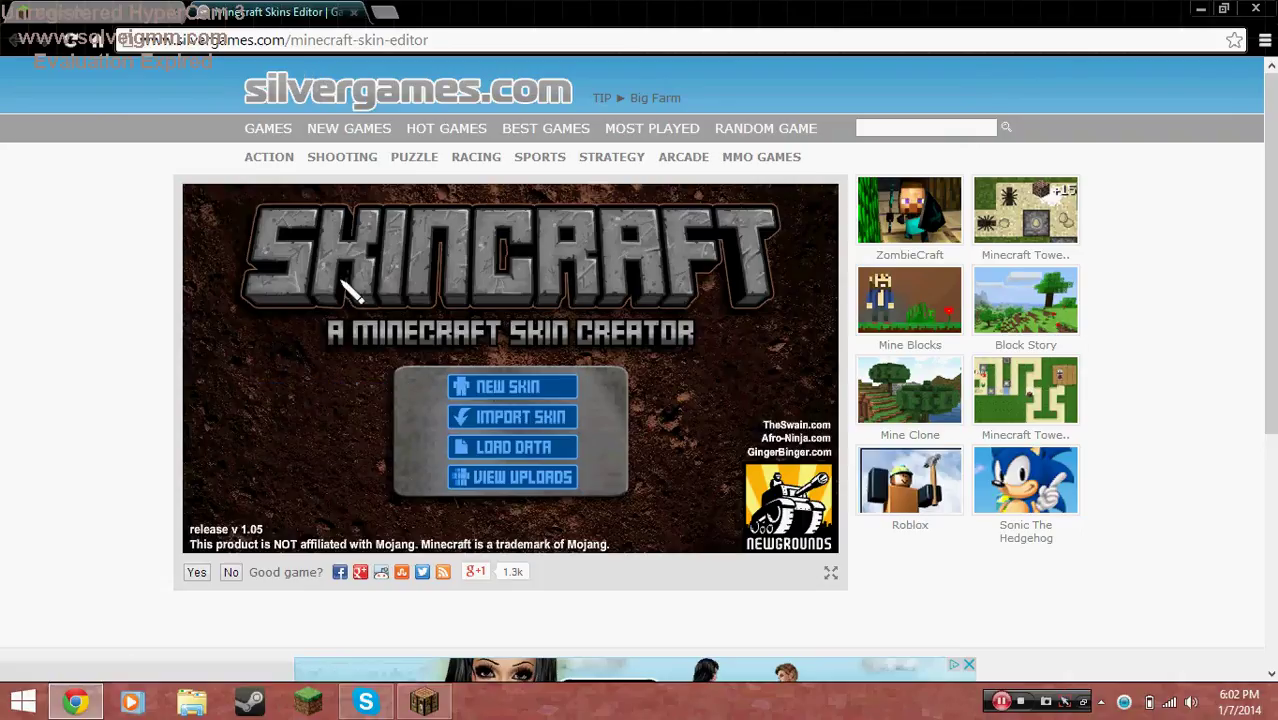
pyautogui.click(492, 388)
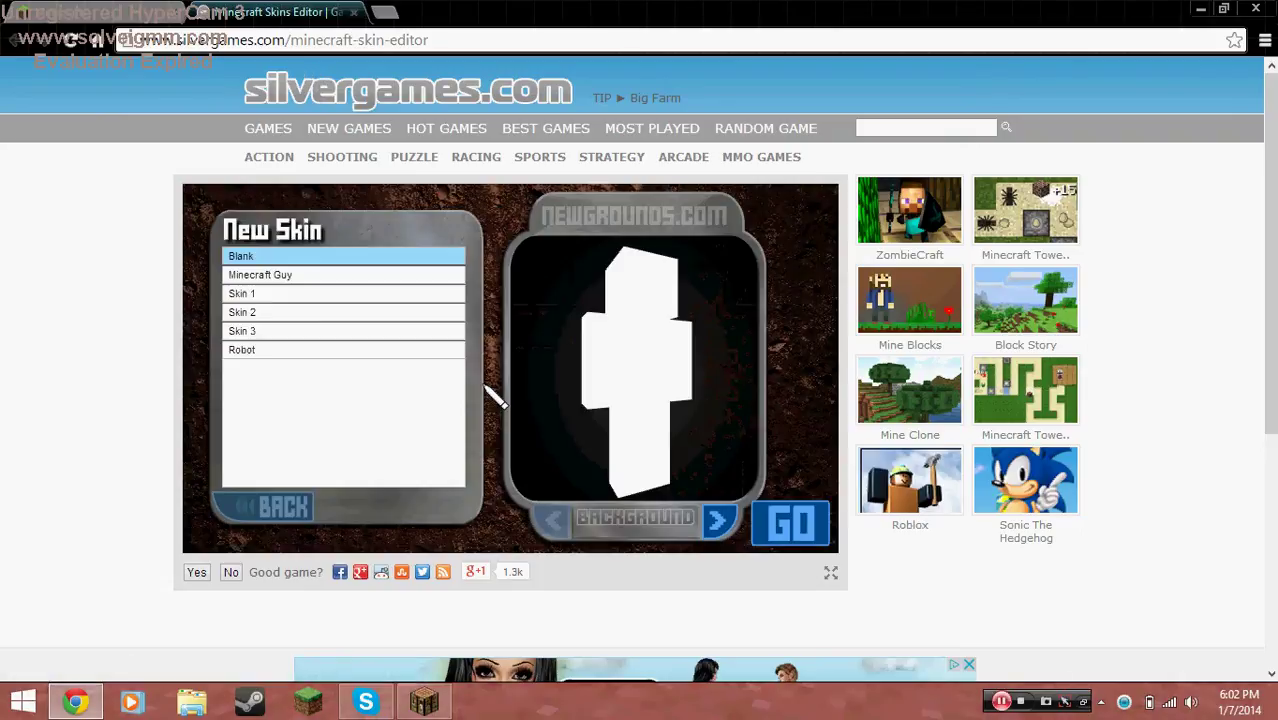
pyautogui.click(266, 278)
pyautogui.click(274, 294)
pyautogui.click(279, 313)
pyautogui.click(270, 330)
pyautogui.click(268, 350)
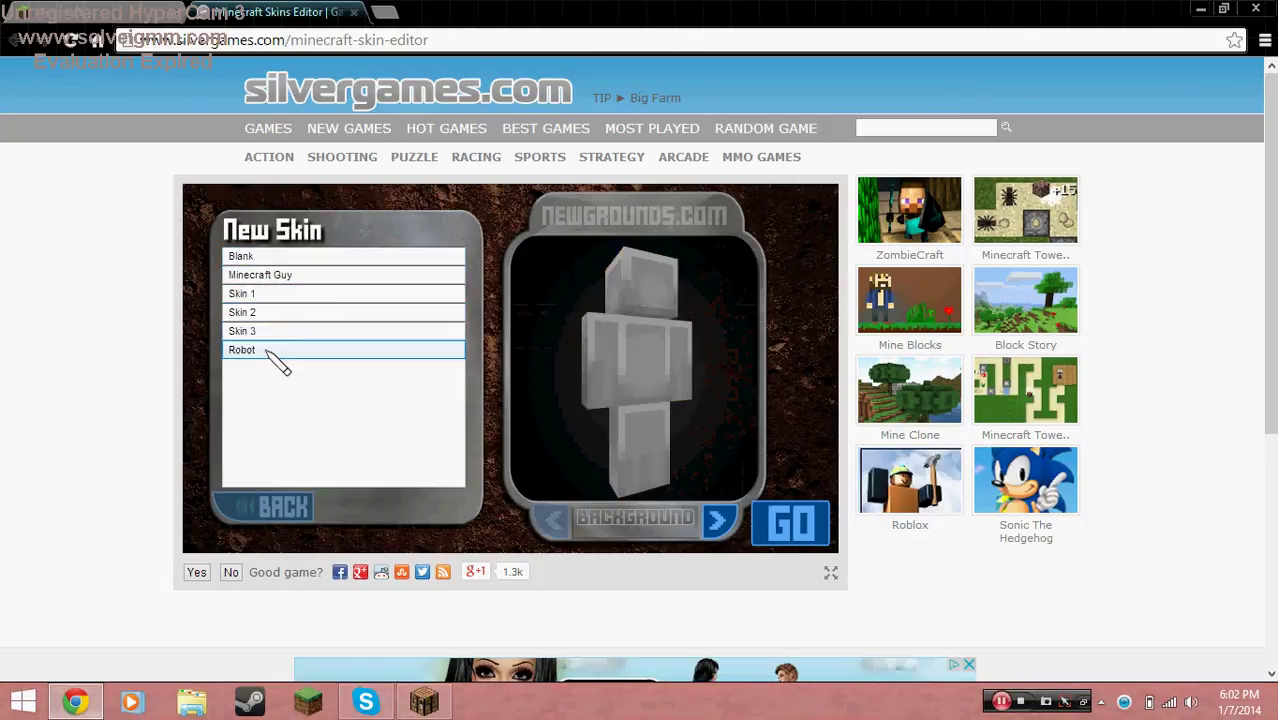
pyautogui.click(276, 295)
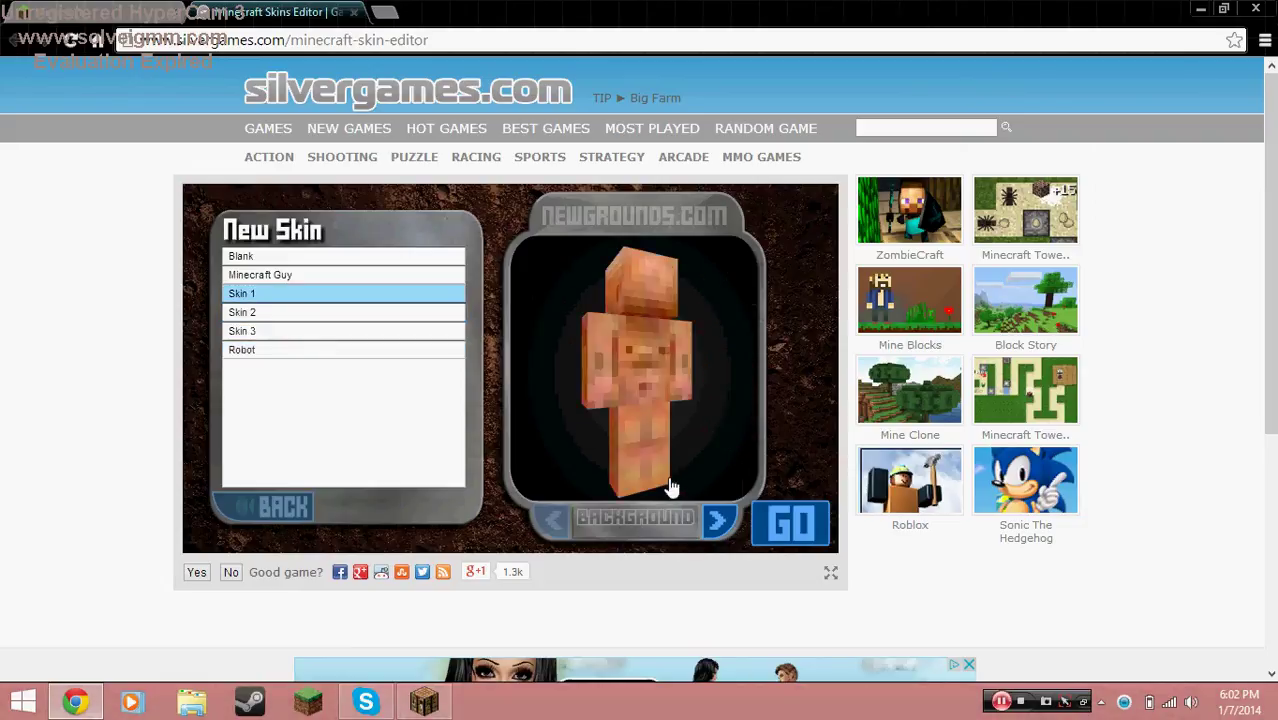
pyautogui.click(800, 525)
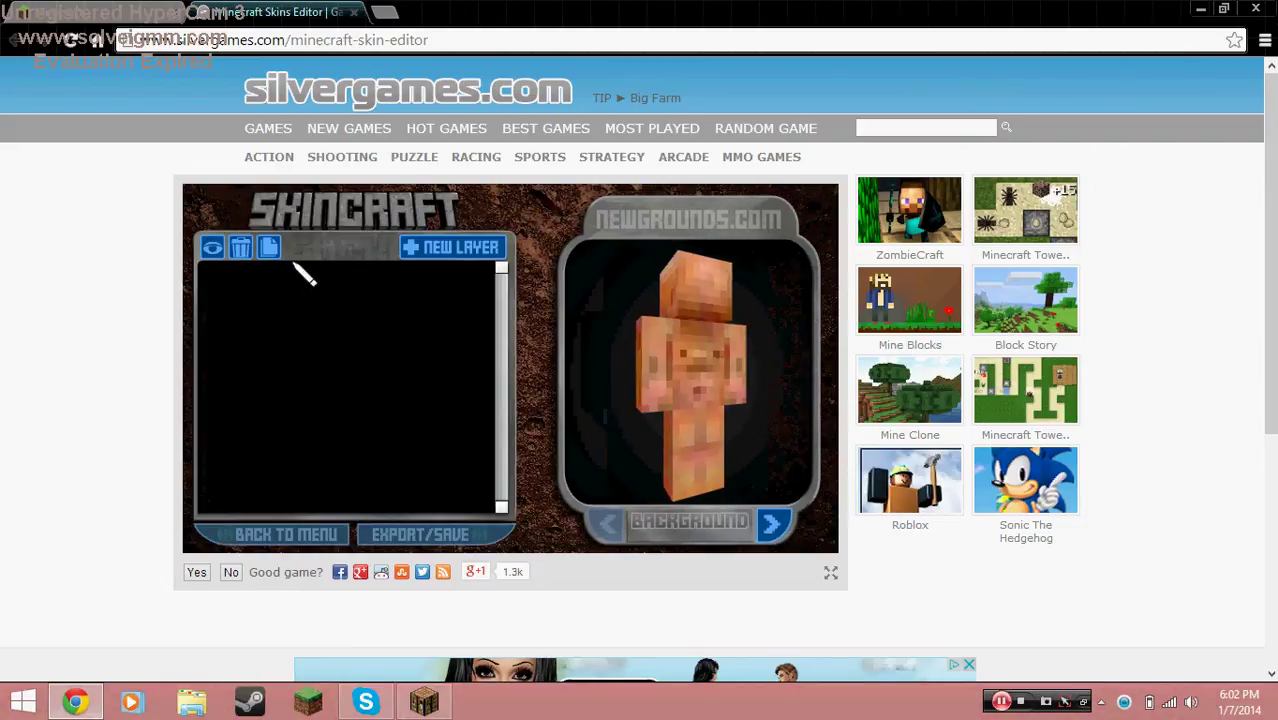
# Browse the pre-made Head > Face pieces, previewing Brow 3, Ears 1–3 and Eyes 2.
pyautogui.click(432, 258)
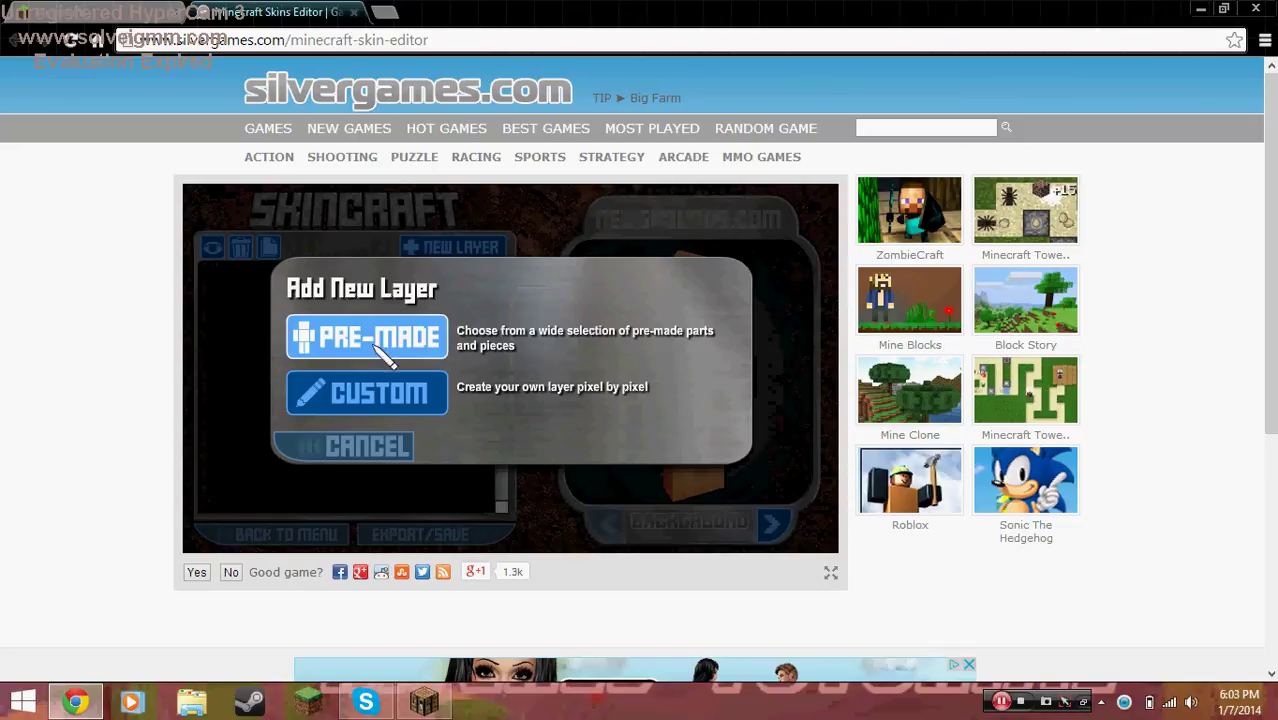
pyautogui.click(374, 345)
pyautogui.click(462, 292)
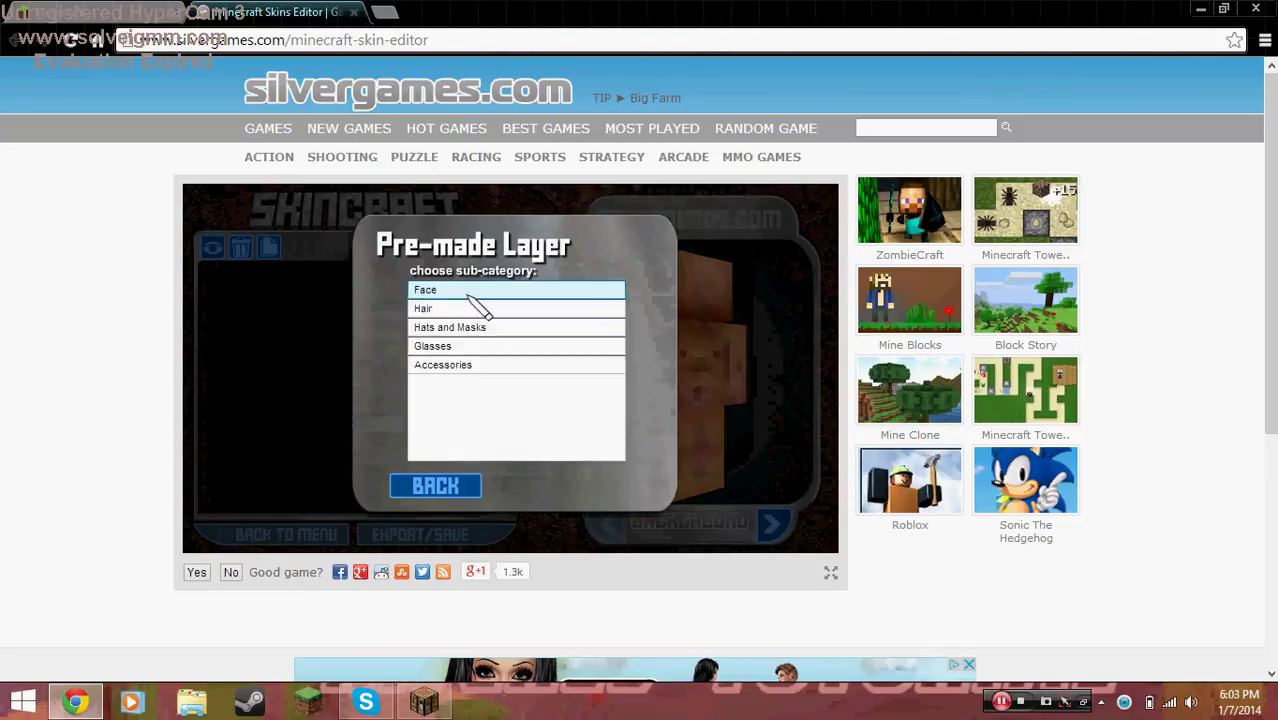
pyautogui.click(467, 292)
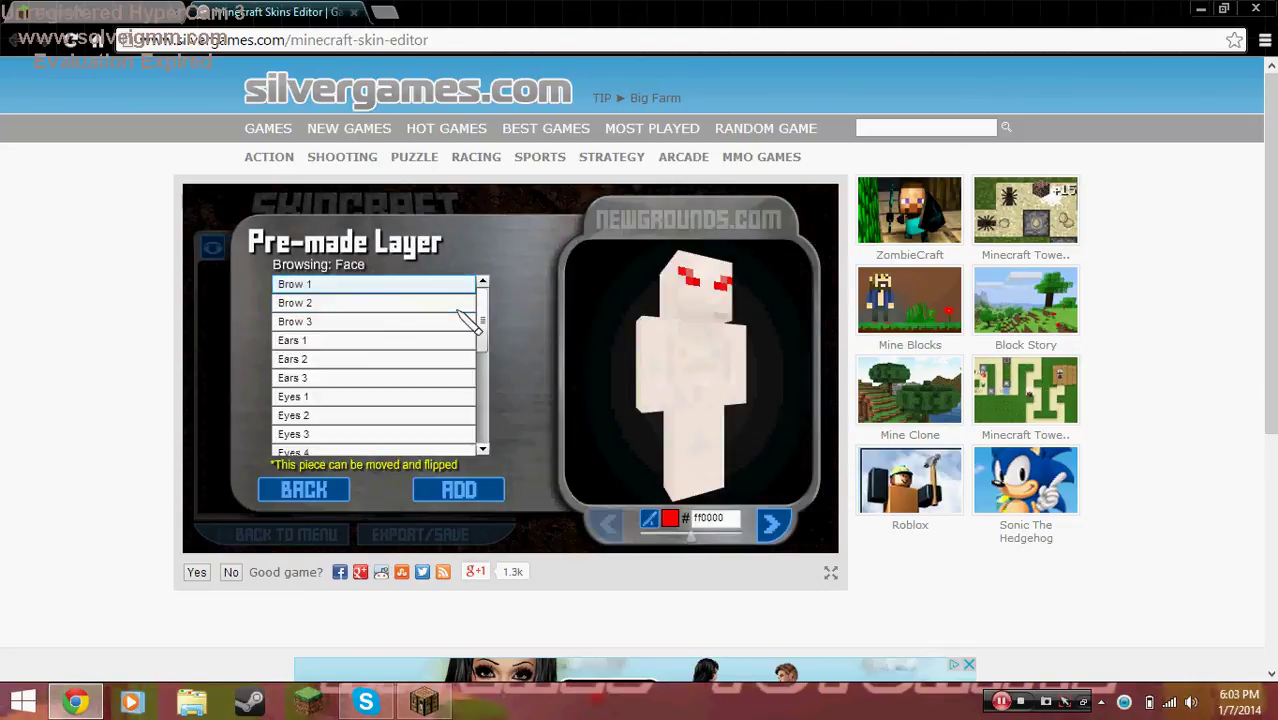
pyautogui.click(443, 321)
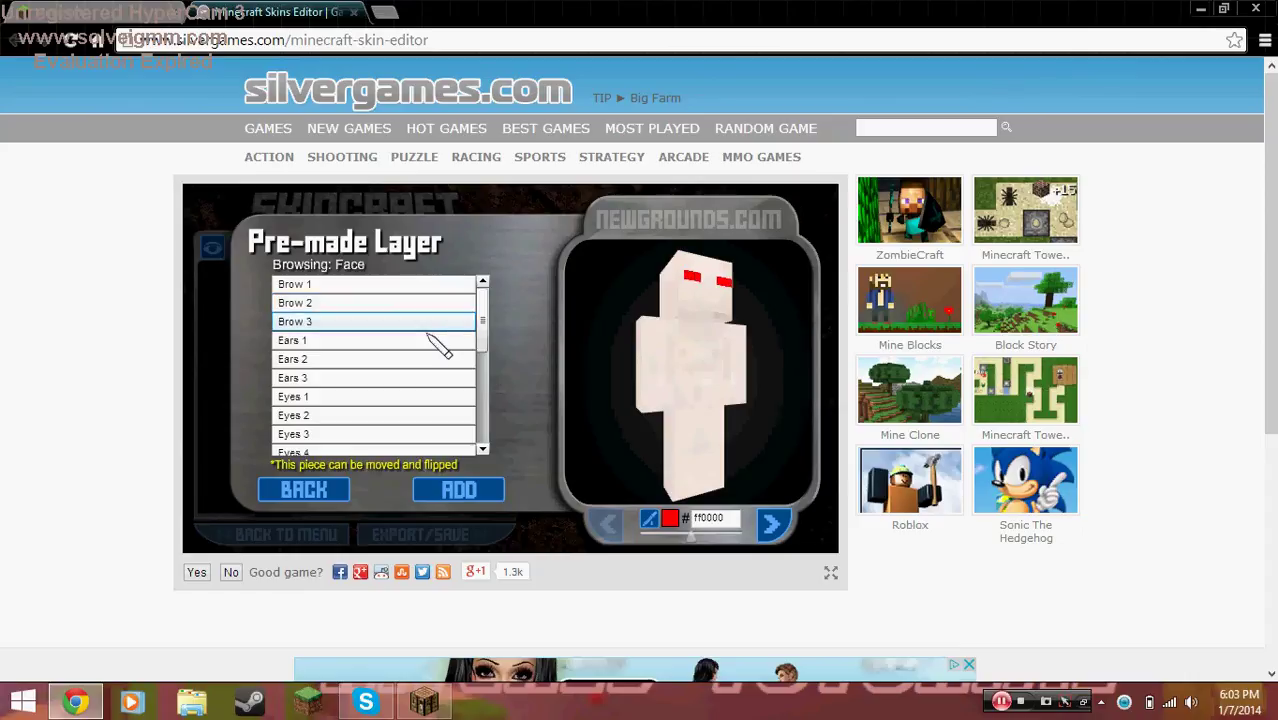
pyautogui.click(441, 340)
pyautogui.click(443, 361)
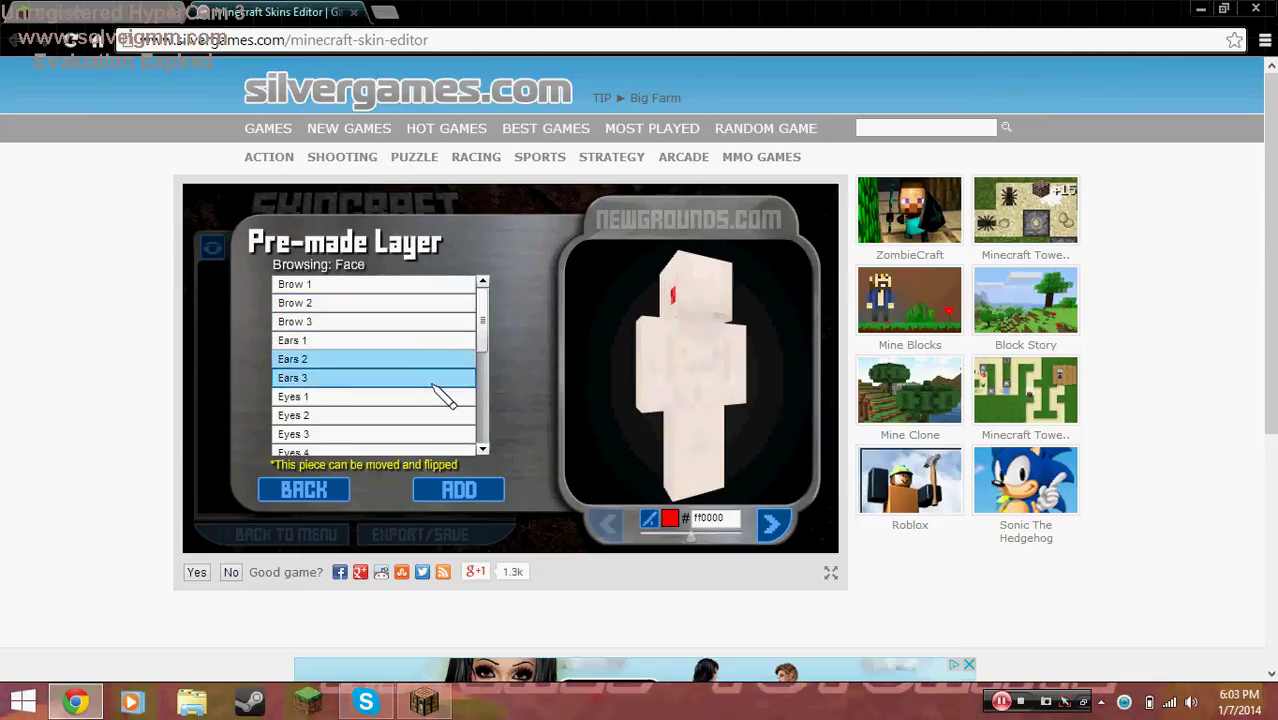
pyautogui.click(445, 380)
pyautogui.click(443, 418)
# Preview Eyes 4–7, then add the Eyes 3 piece as a new layer.
pyautogui.scroll(-3, 497, 365)
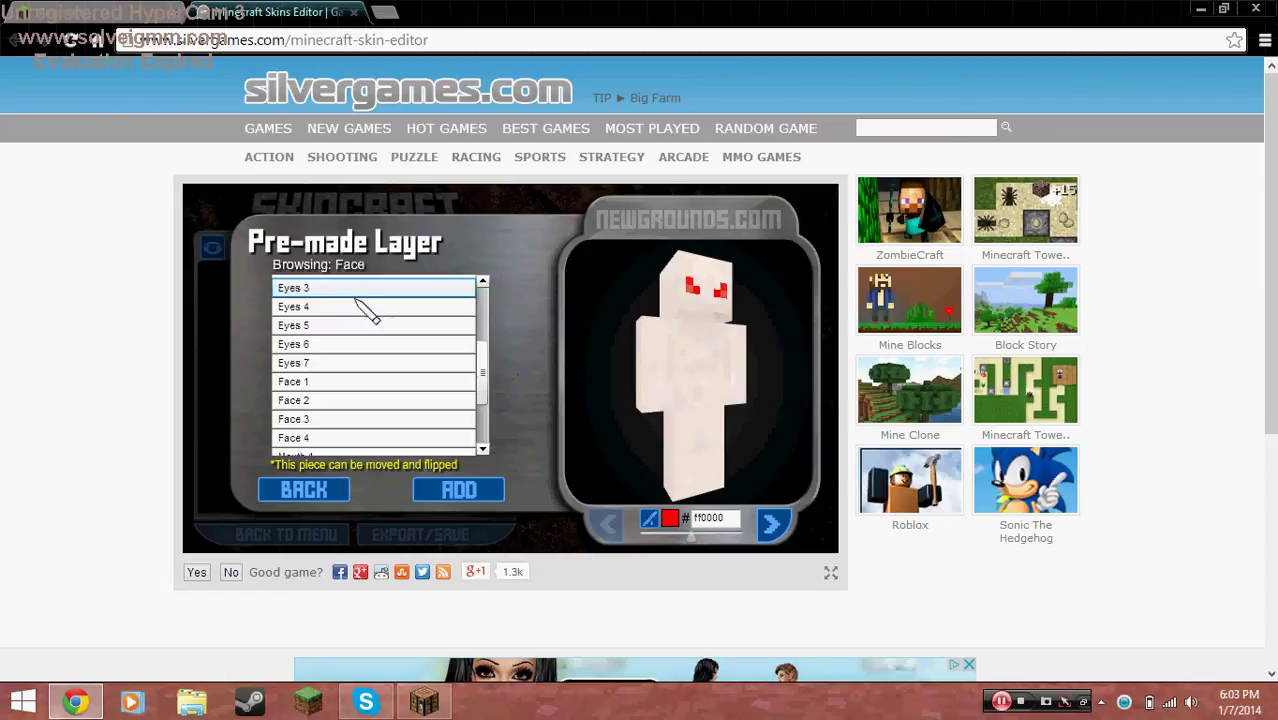
pyautogui.click(378, 307)
pyautogui.click(390, 326)
pyautogui.click(390, 344)
pyautogui.click(389, 364)
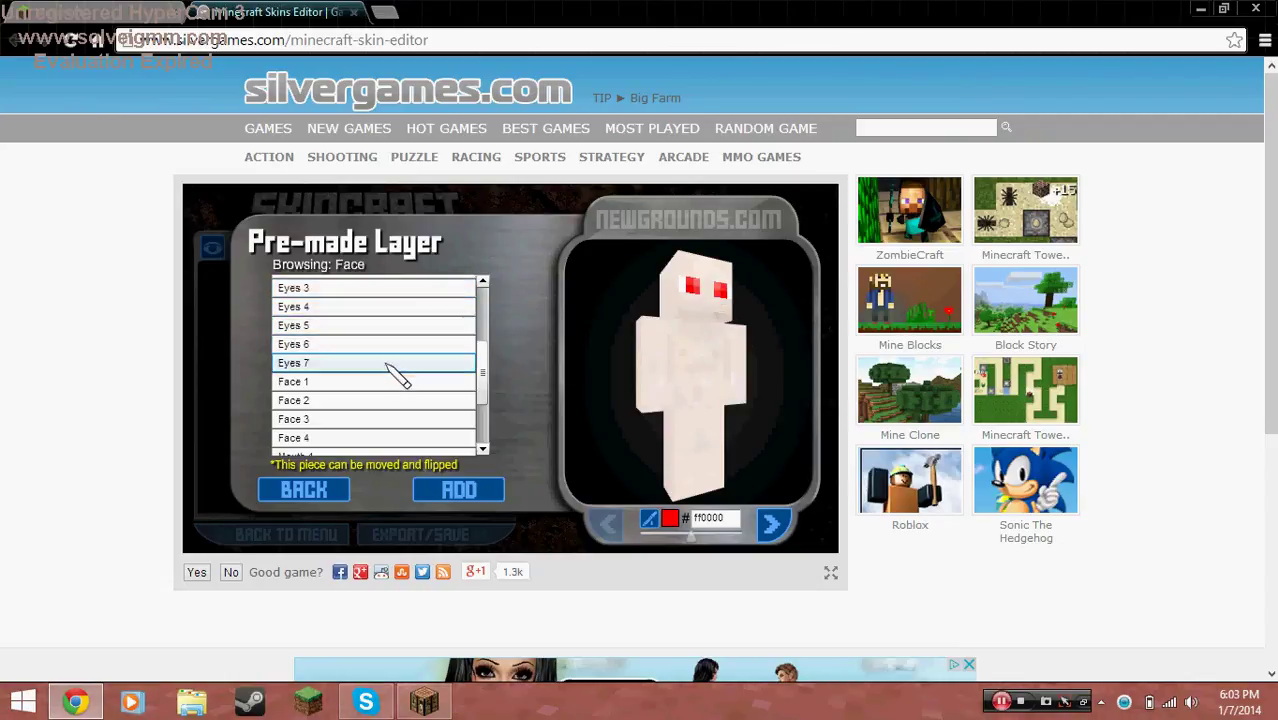
pyautogui.click(393, 289)
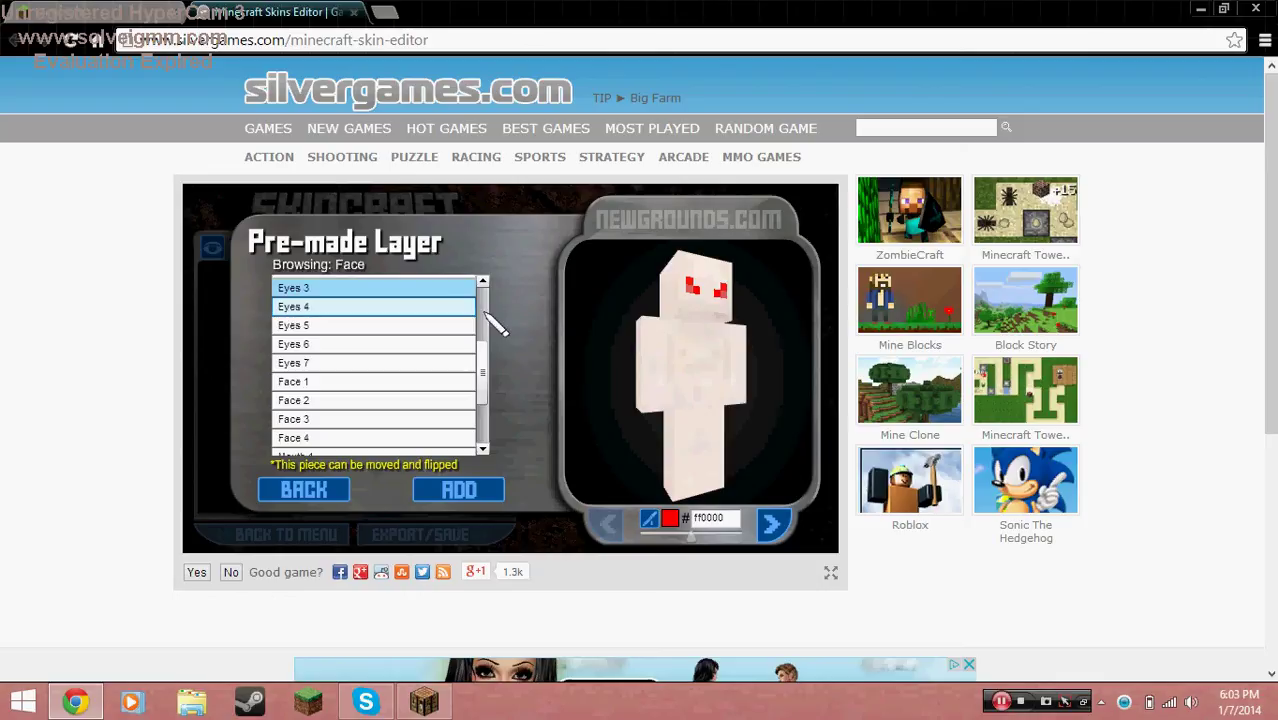
pyautogui.click(457, 490)
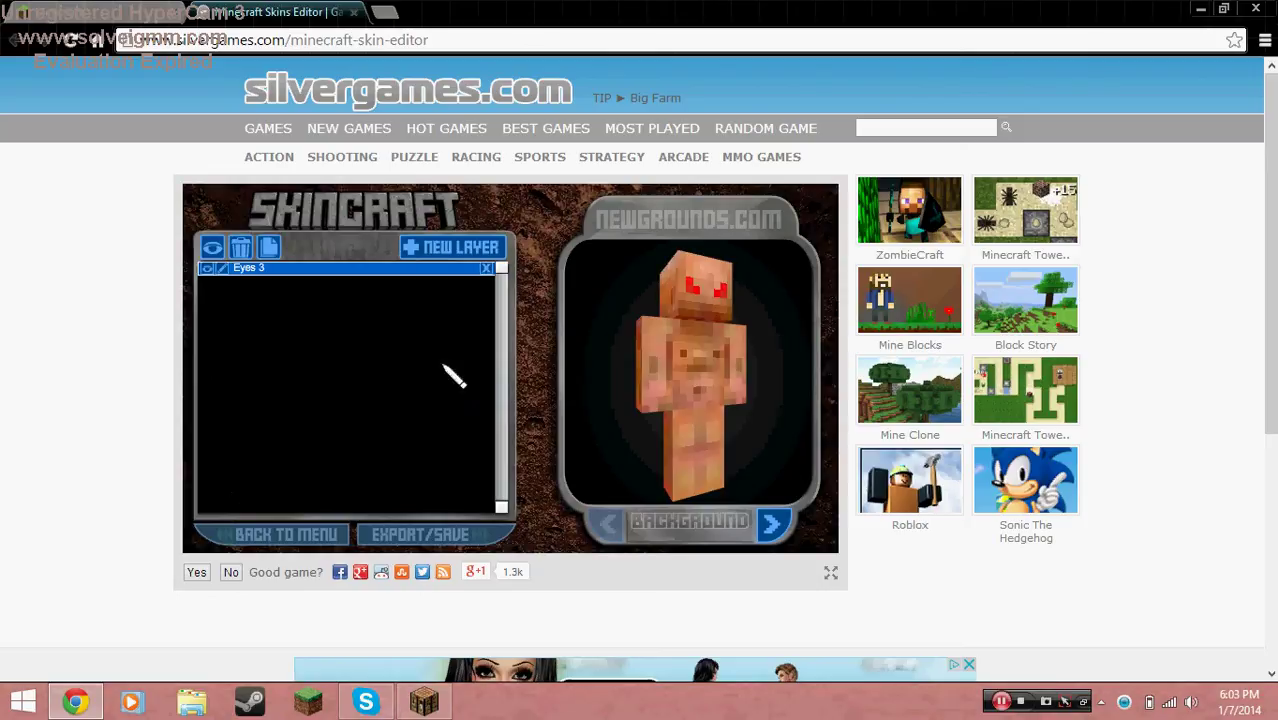
# Recolour the Eyes 3 layer to black (000000) and save it.
pyautogui.click(223, 270)
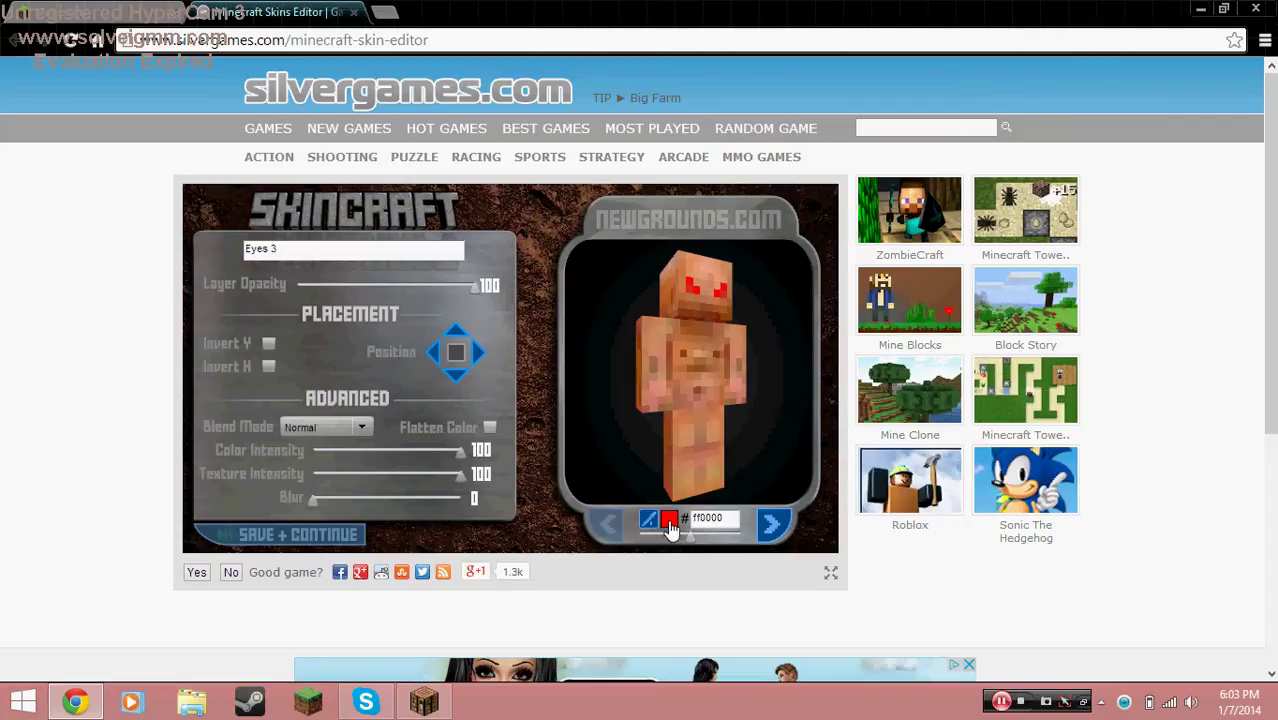
pyautogui.click(669, 519)
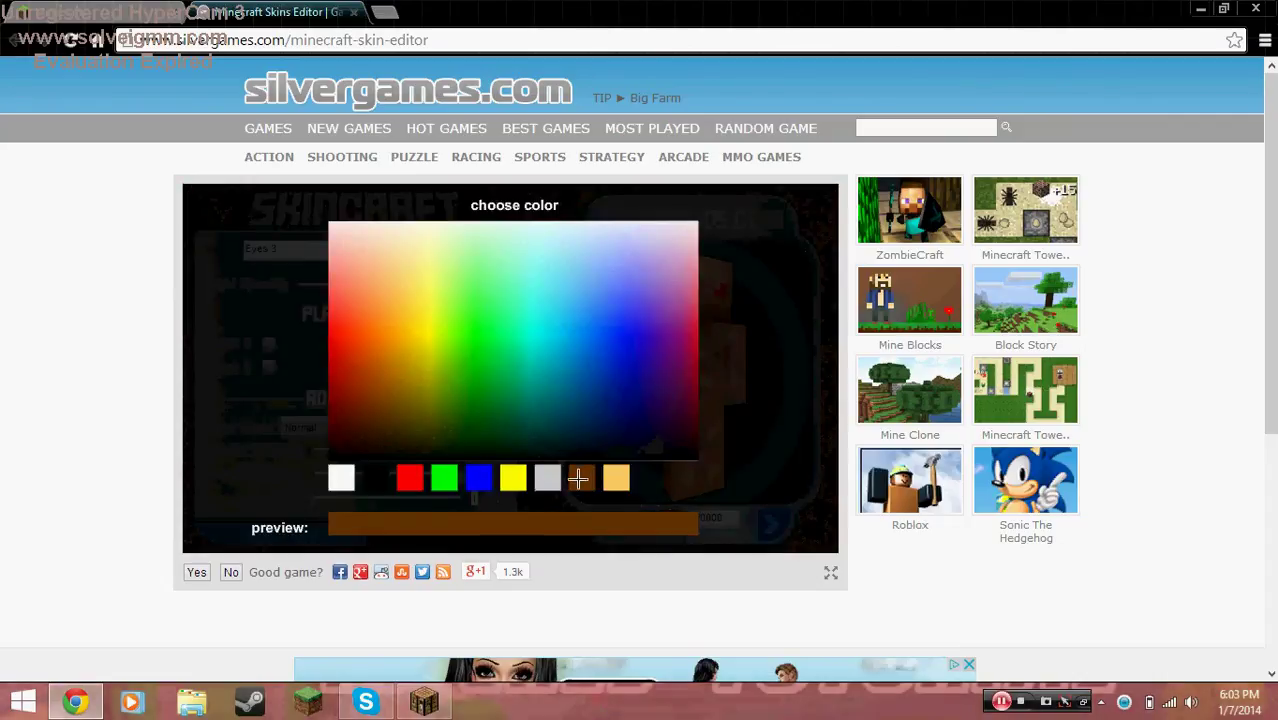
pyautogui.click(652, 473)
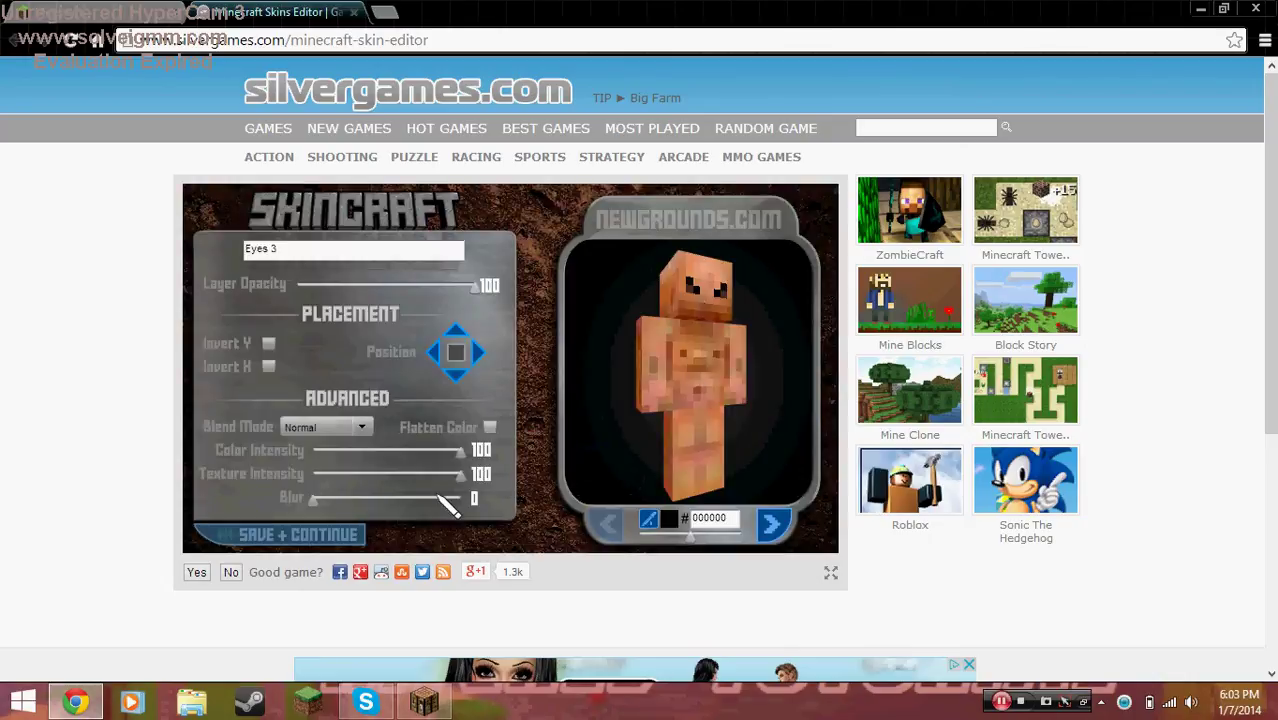
pyautogui.click(297, 537)
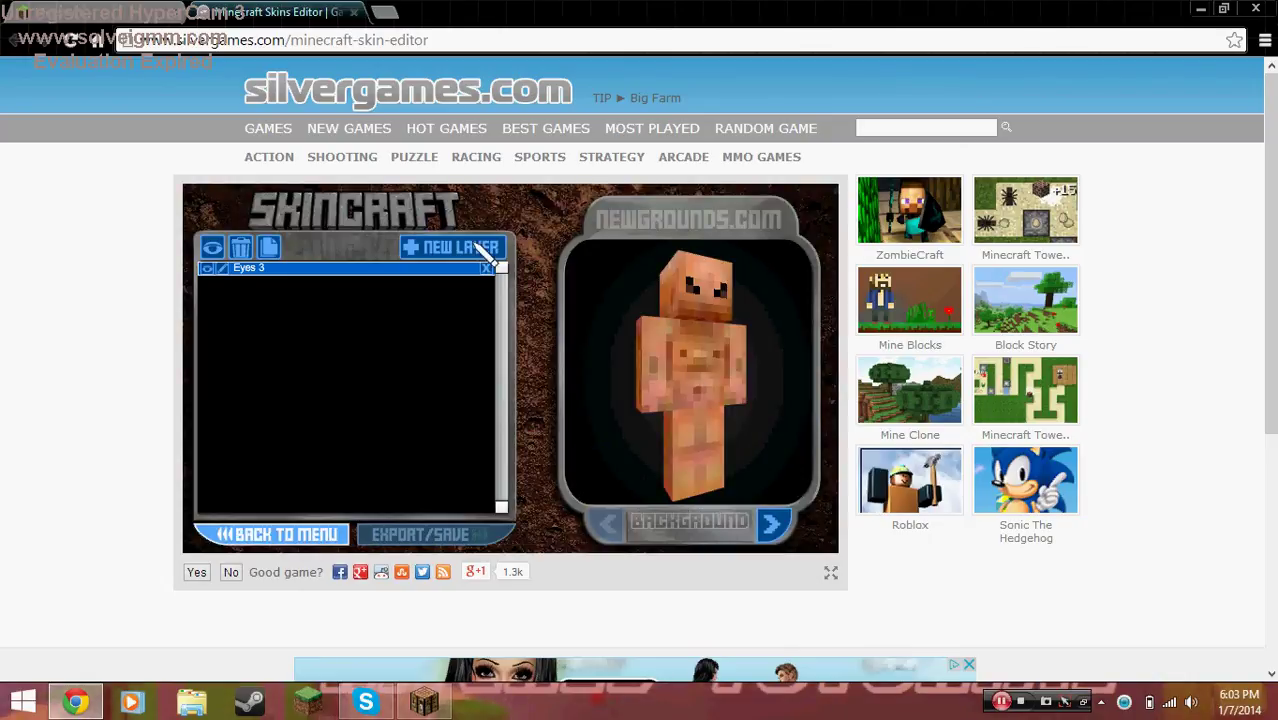
# Add the pre-made Mouth 3 face piece as a new layer above Eyes 3.
pyautogui.click(422, 249)
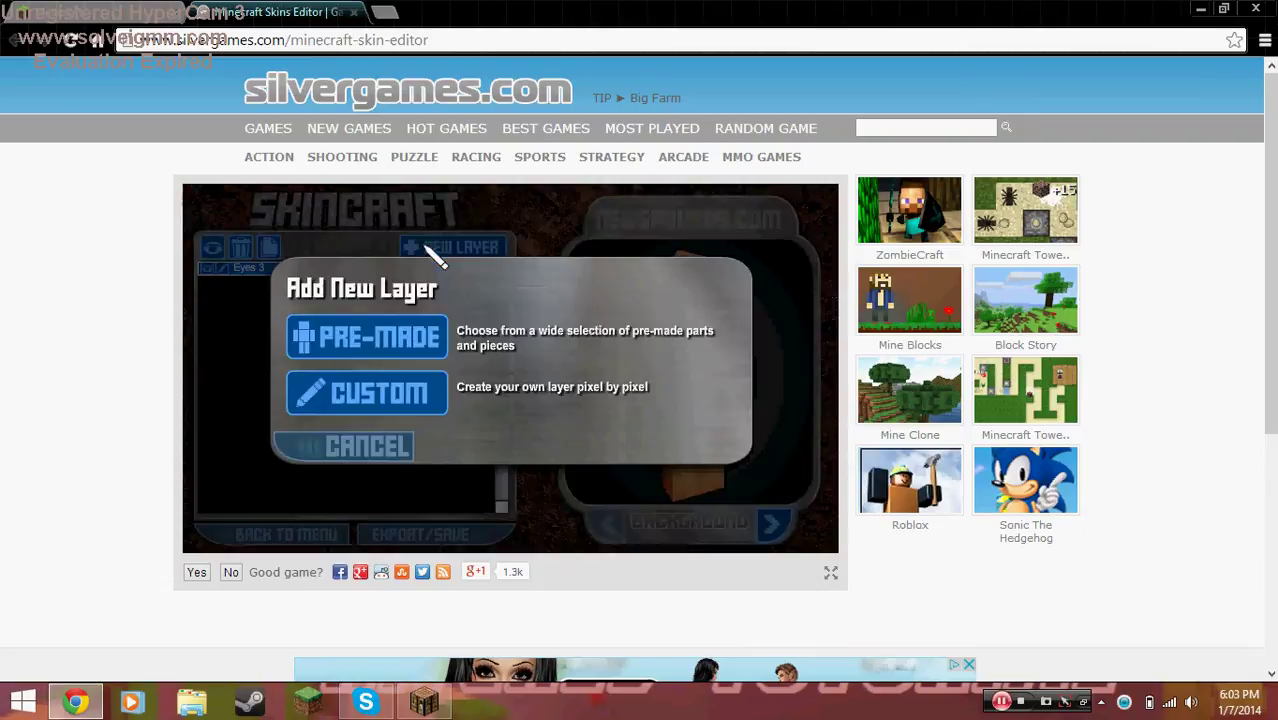
pyautogui.click(362, 338)
pyautogui.click(445, 290)
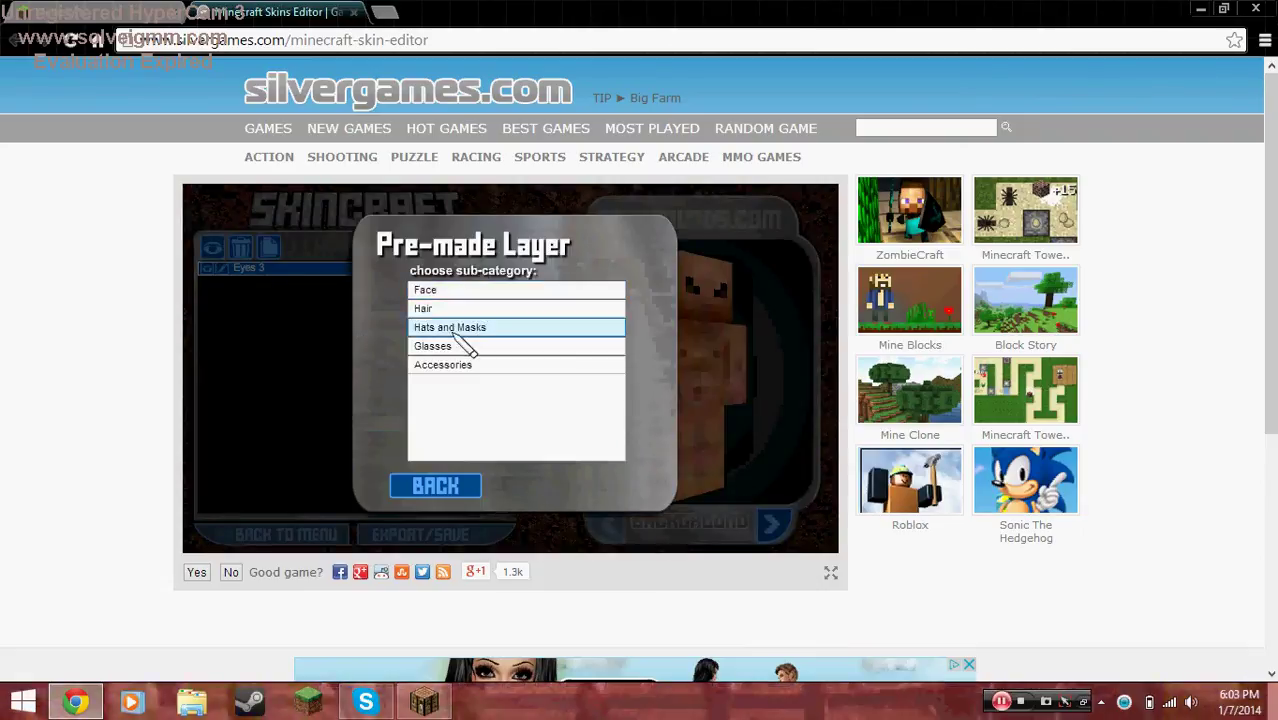
pyautogui.click(445, 290)
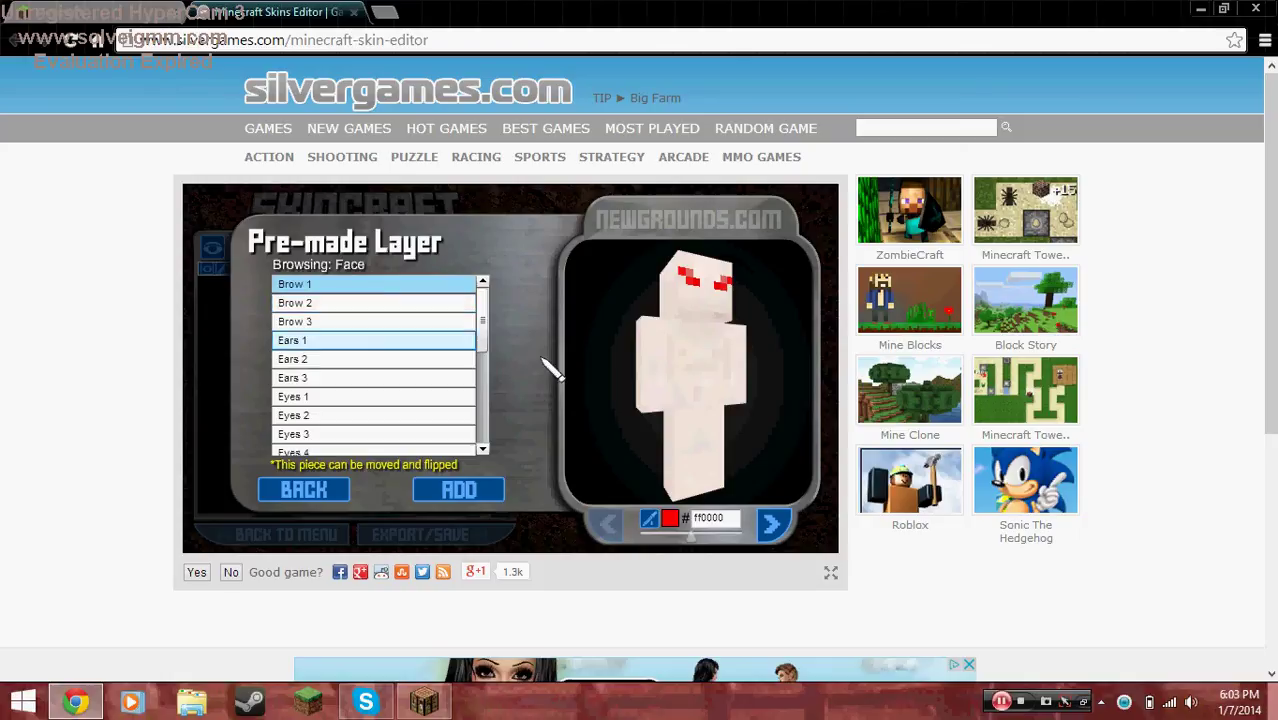
pyautogui.scroll(-4, 465, 400)
pyautogui.scroll(4, 440, 340)
pyautogui.moveTo(490, 337); pyautogui.dragTo(488, 455)
pyautogui.click(333, 372)
pyautogui.click(330, 396)
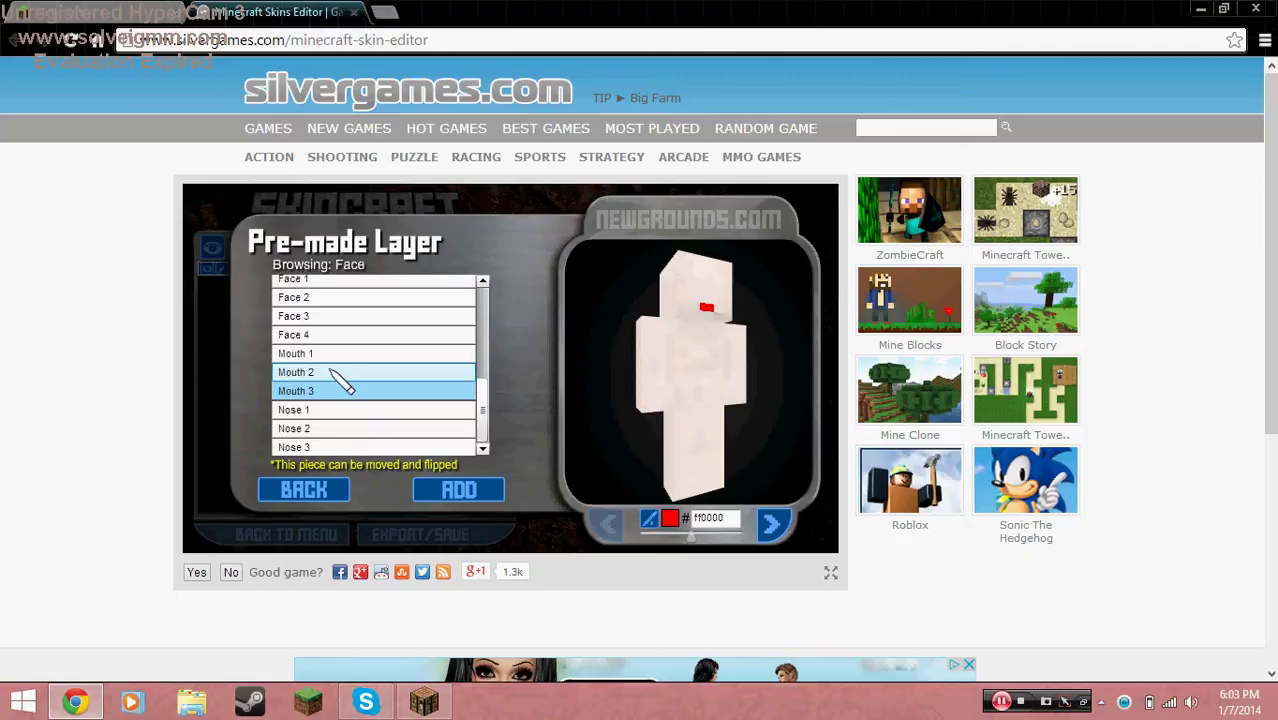
pyautogui.click(462, 489)
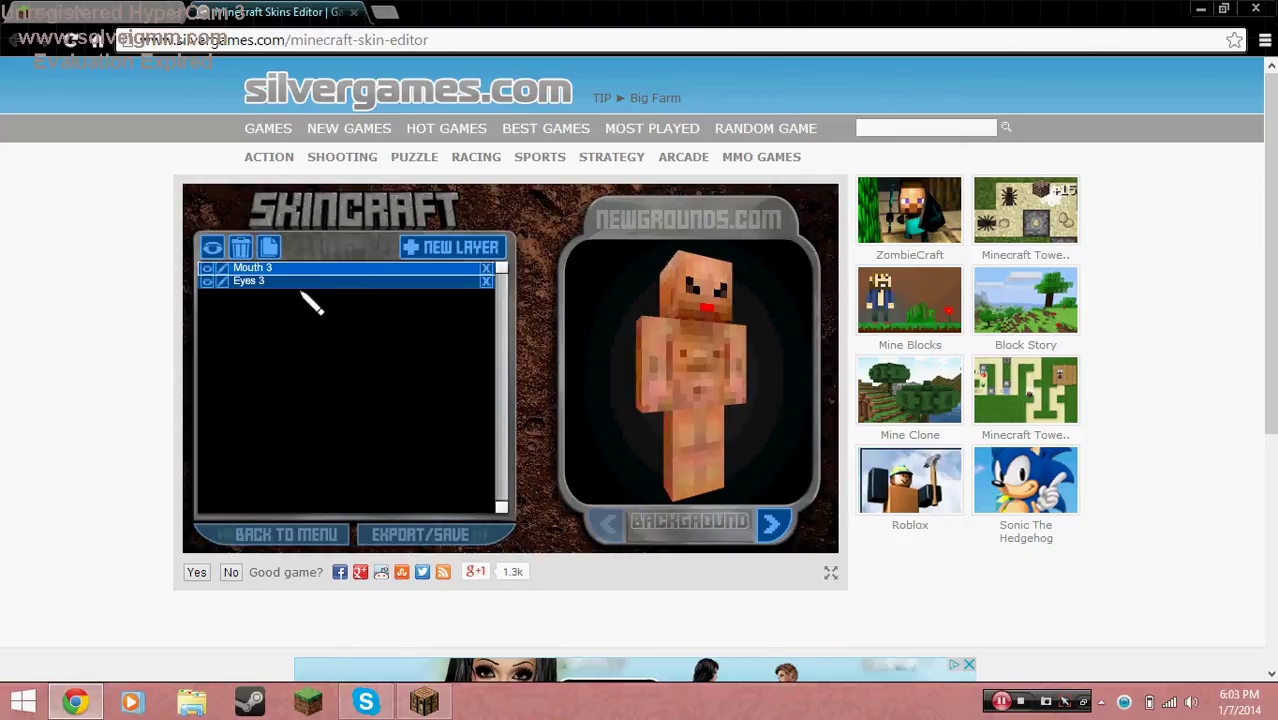
# Set the Eyes 3 layer colour to black (000000) and save.
pyautogui.click(223, 283)
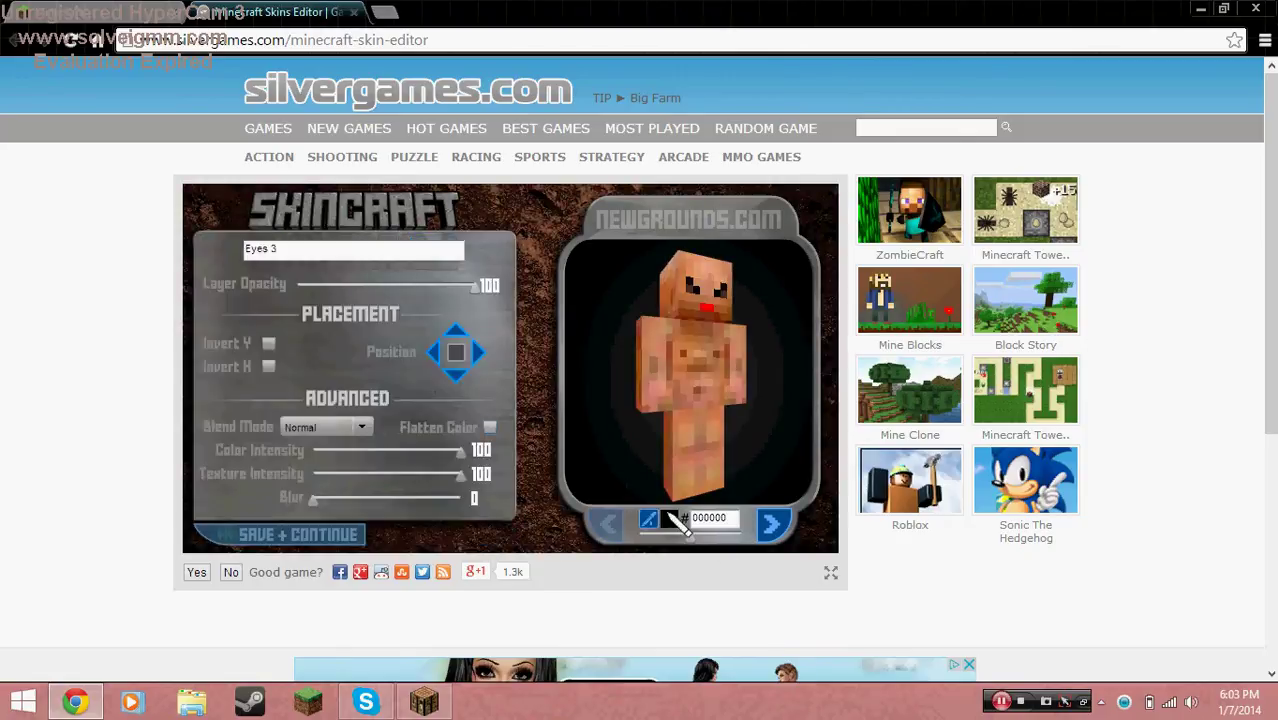
pyautogui.click(665, 520)
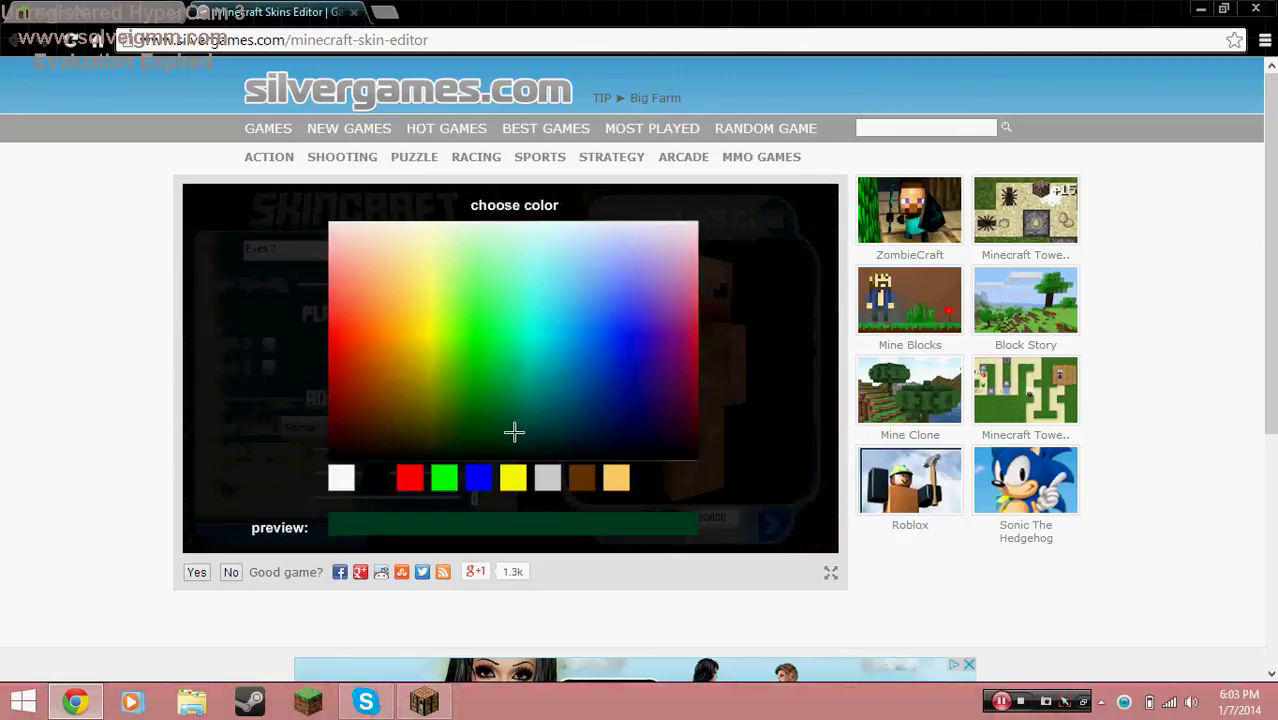
pyautogui.click(642, 466)
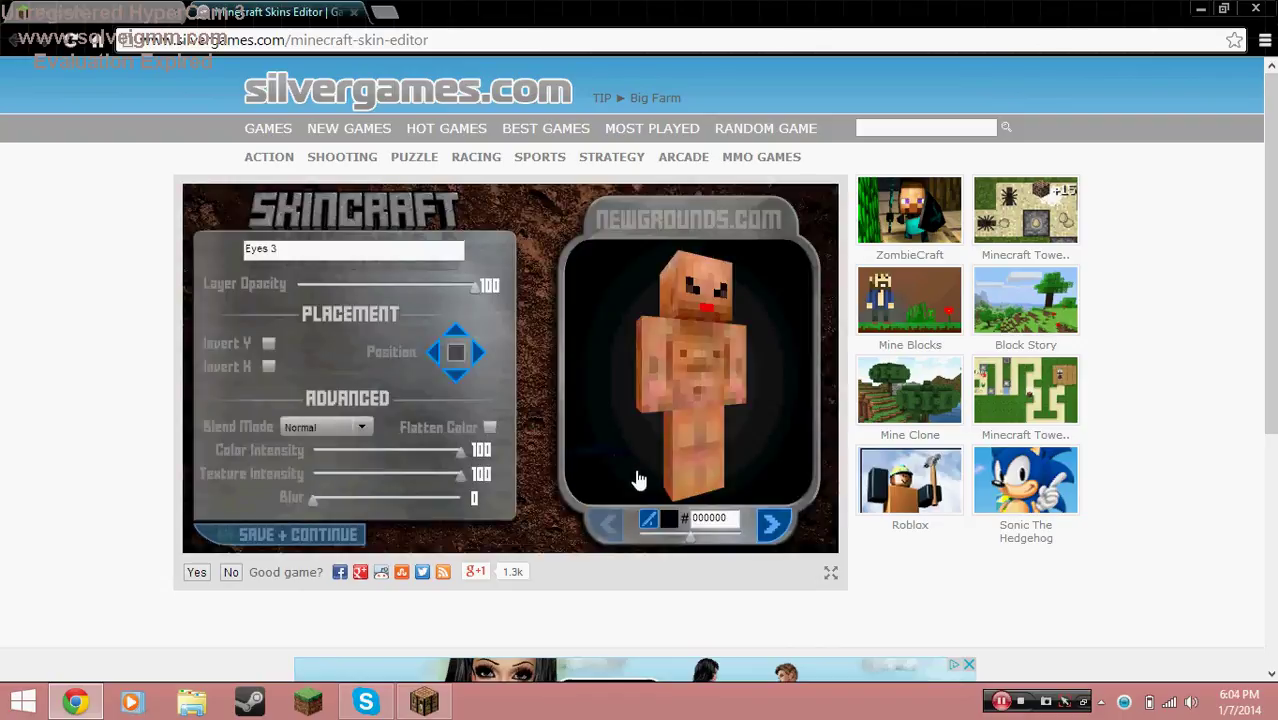
pyautogui.click(340, 536)
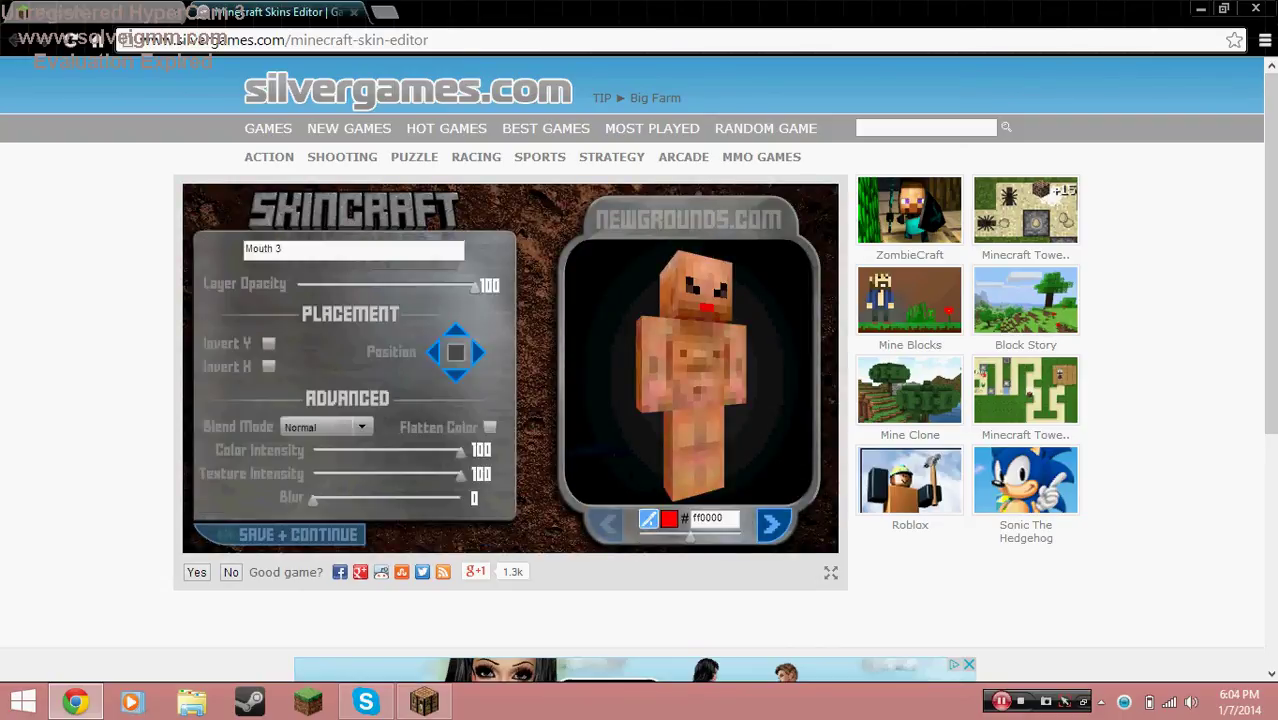
# Make the Mouth 3 layer black (000000), save, and decline returning to the menu.
pyautogui.click(669, 521)
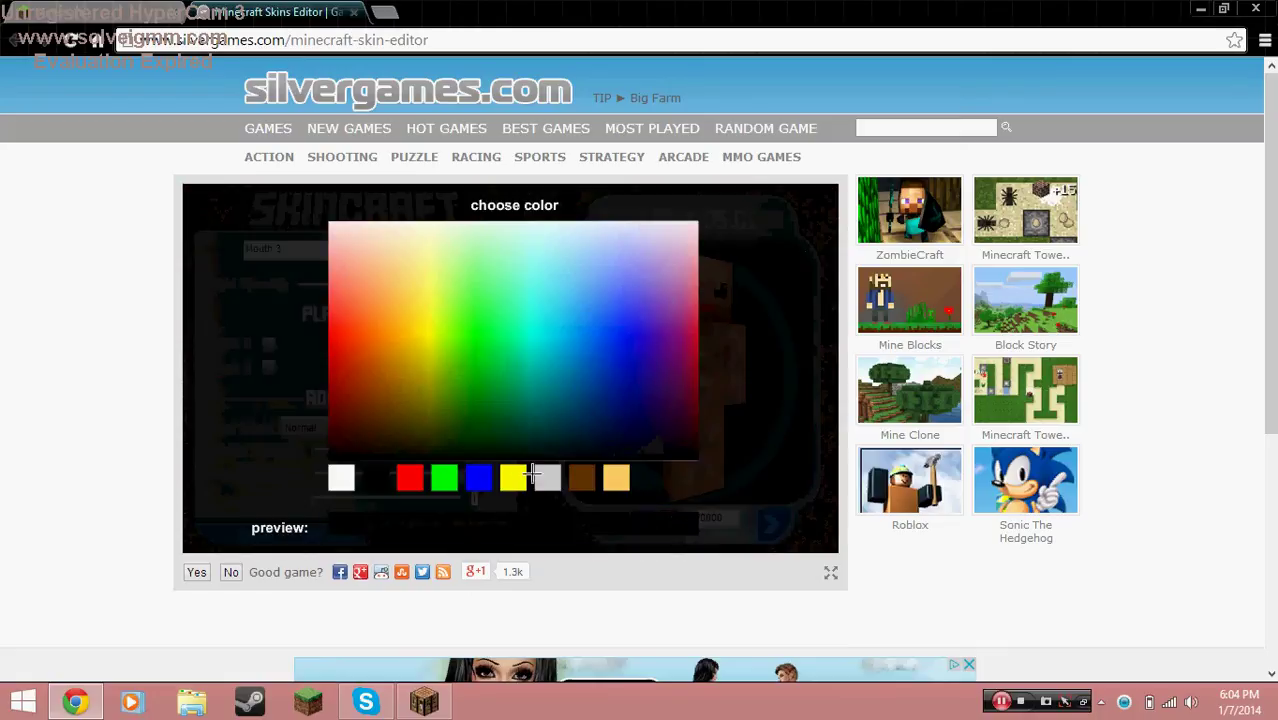
pyautogui.click(662, 480)
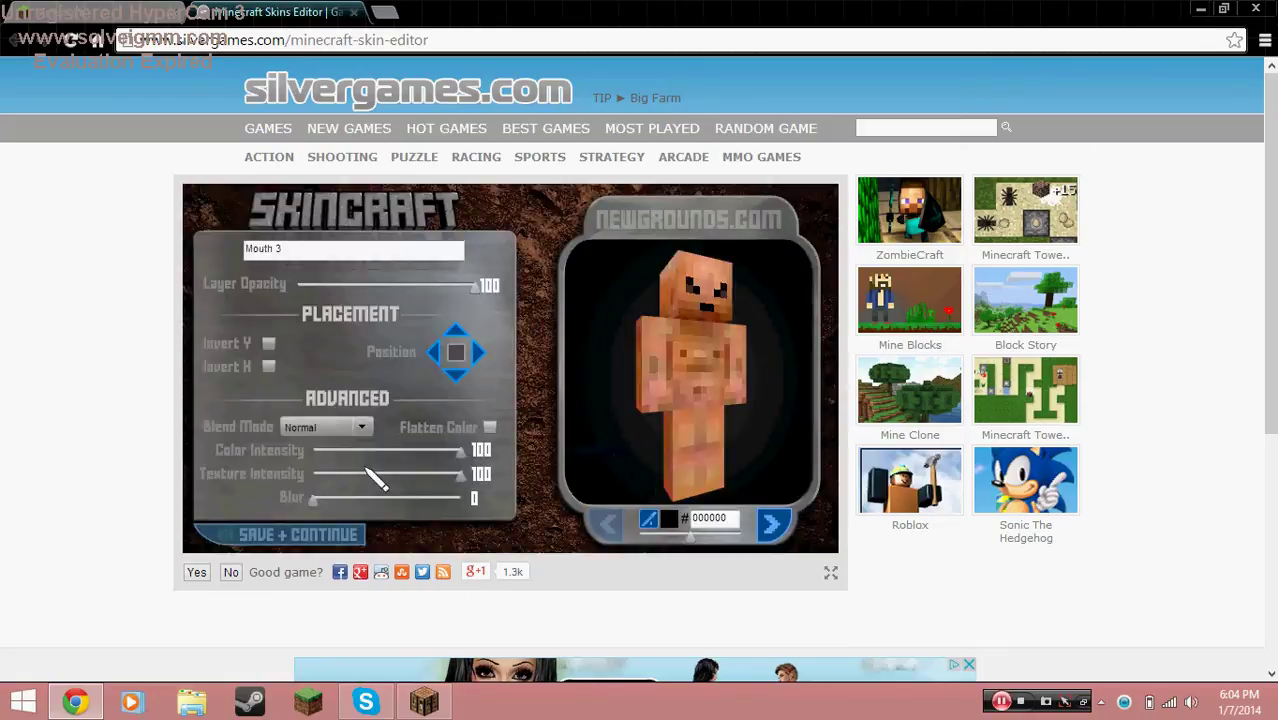
pyautogui.click(363, 534)
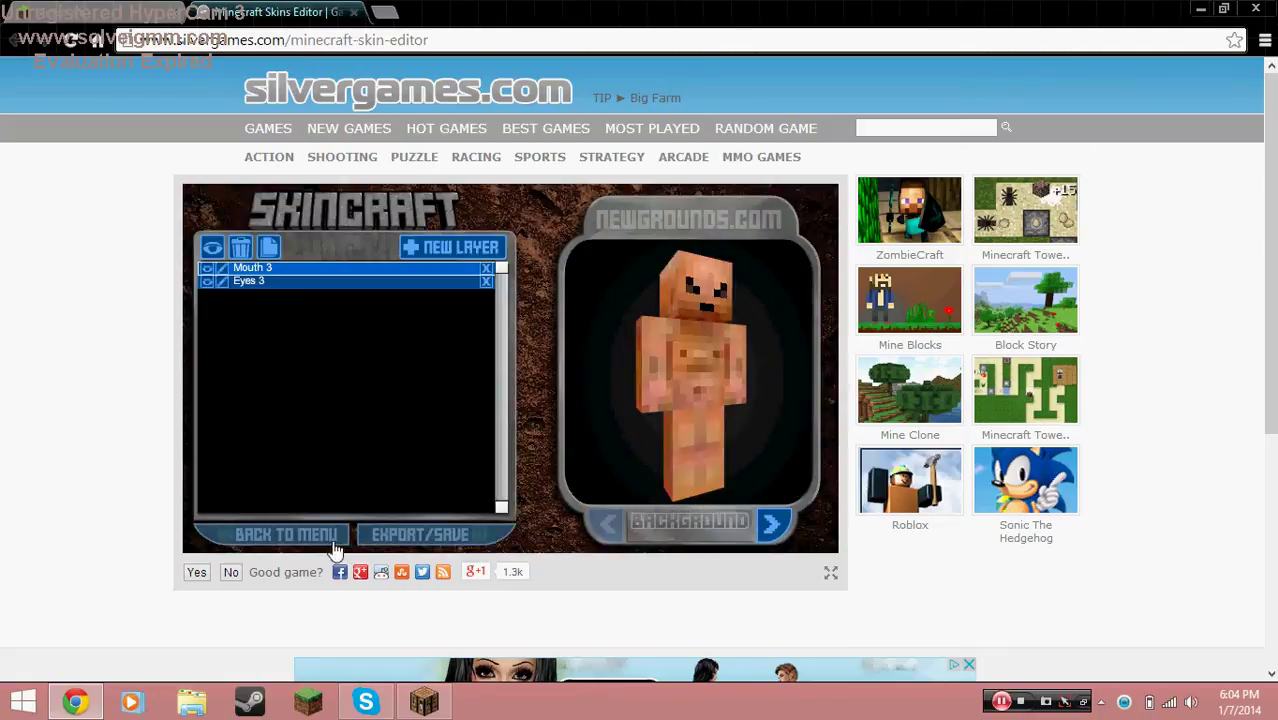
pyautogui.click(334, 540)
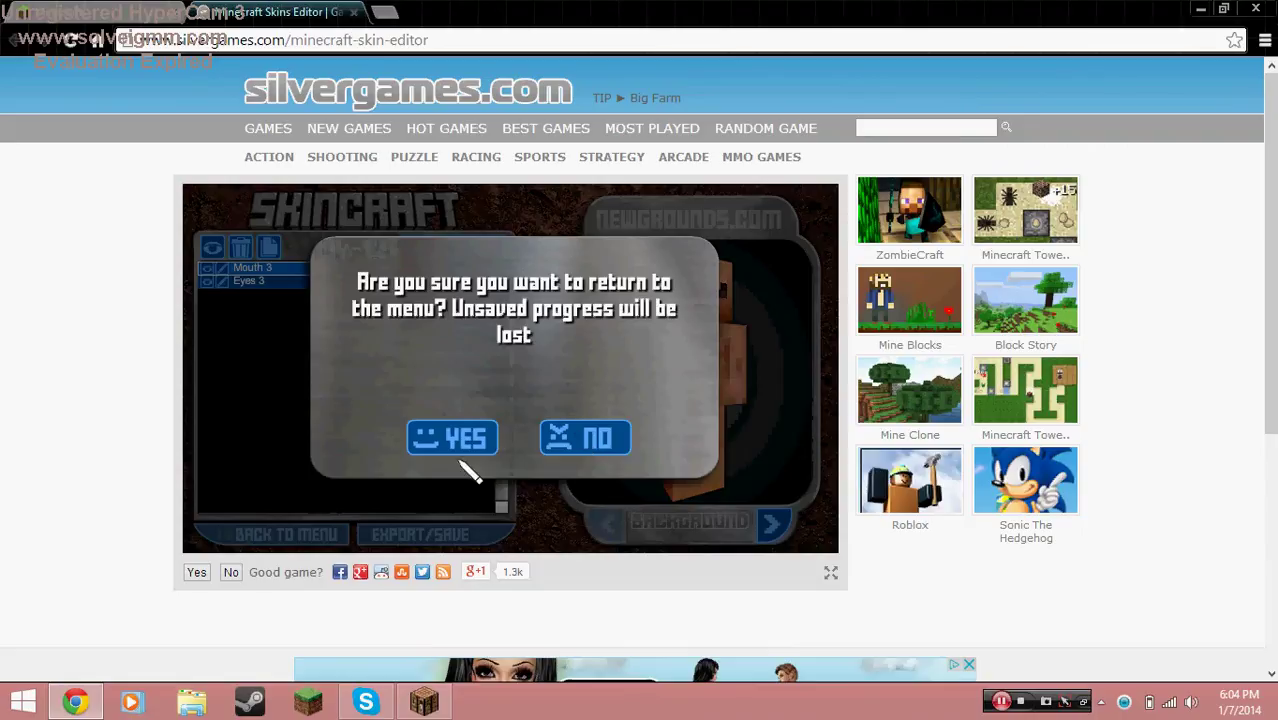
pyautogui.click(592, 438)
pyautogui.scroll(-1, 800, 480)
pyautogui.scroll(1, 756, 491)
# Export the skin as my_skin.png into Downloads, replacing the existing file.
pyautogui.moveTo(718, 358); pyautogui.dragTo(785, 378)
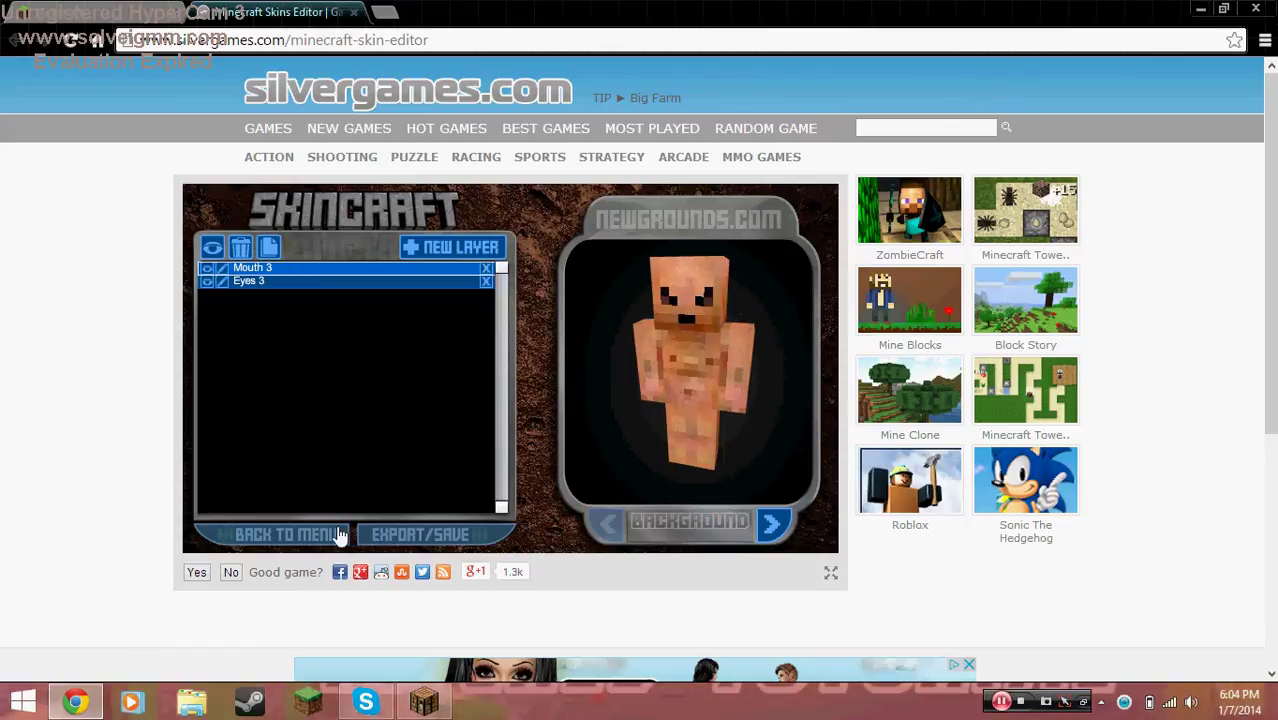
pyautogui.click(424, 536)
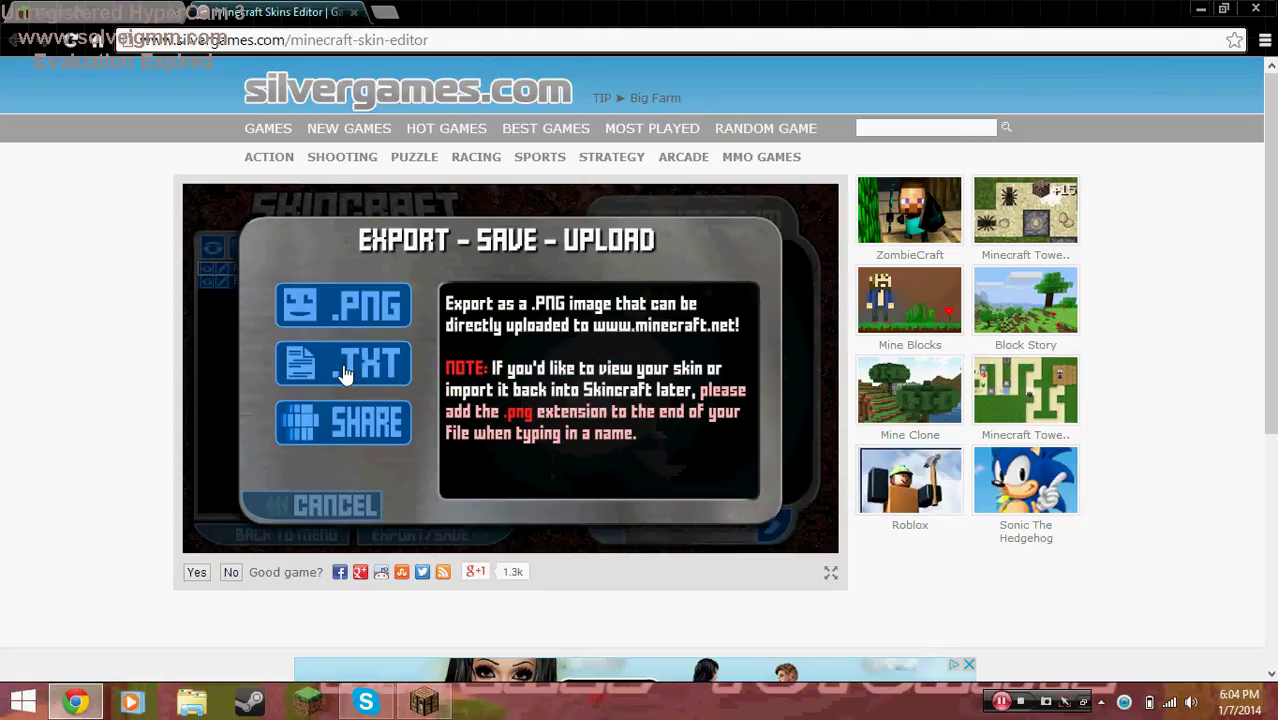
pyautogui.click(377, 330)
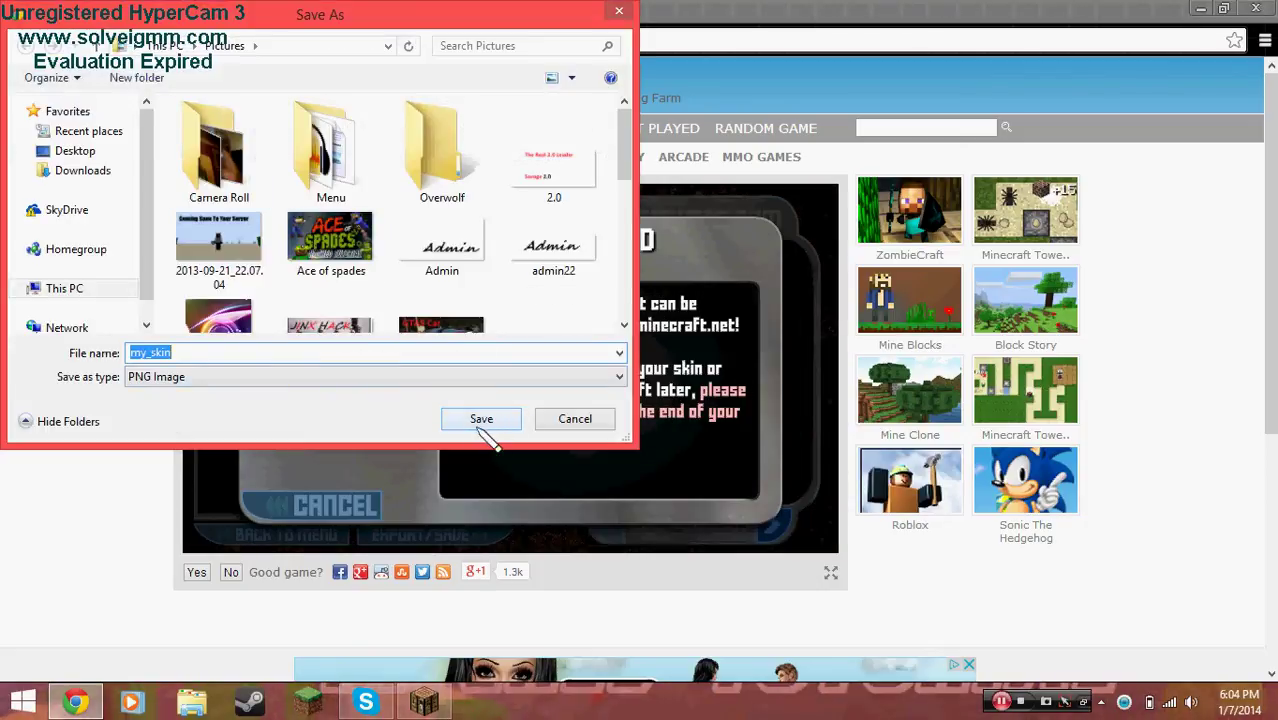
pyautogui.click(88, 172)
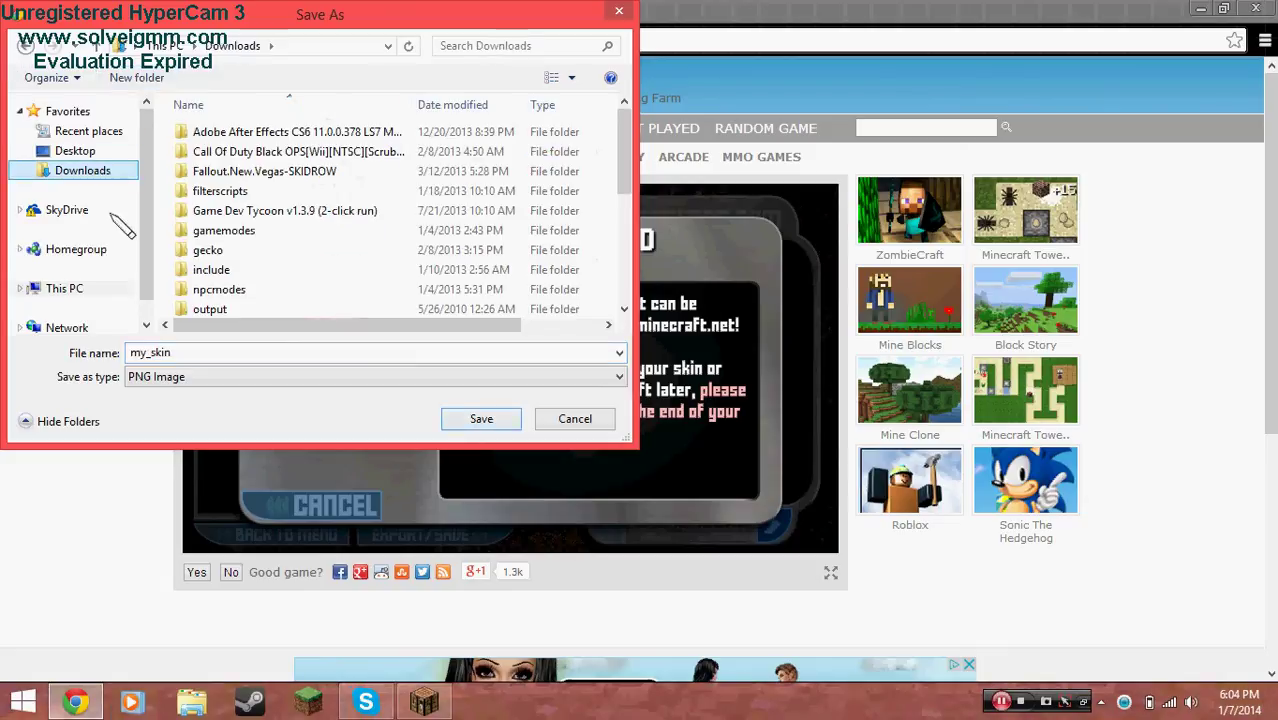
pyautogui.click(475, 418)
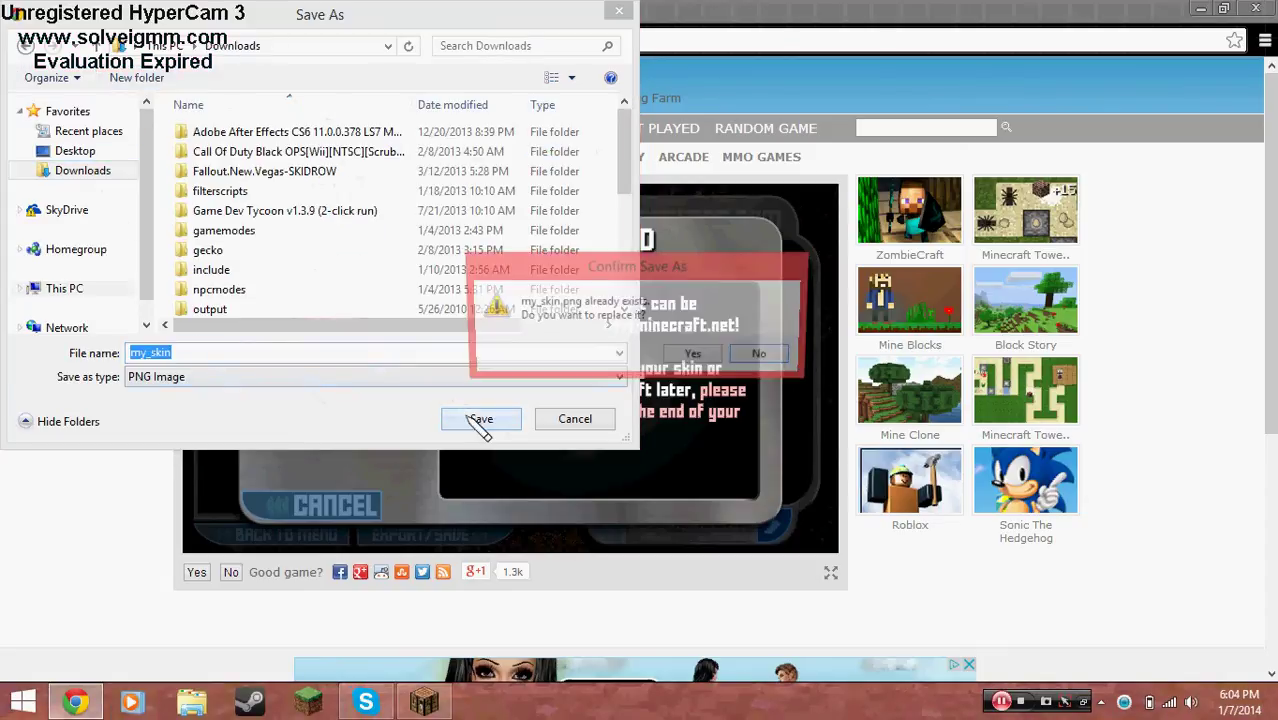
pyautogui.click(708, 358)
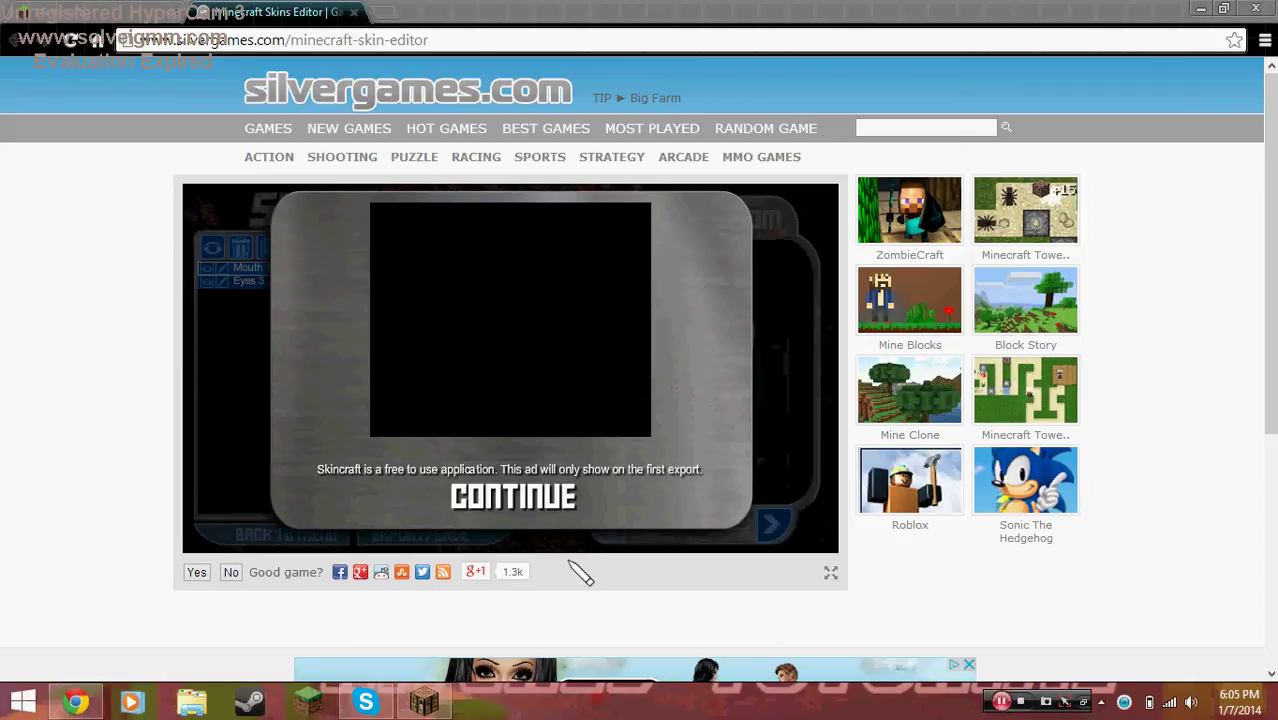
# Get past the export ad and saved-successfully message back to the editor.
pyautogui.click(506, 500)
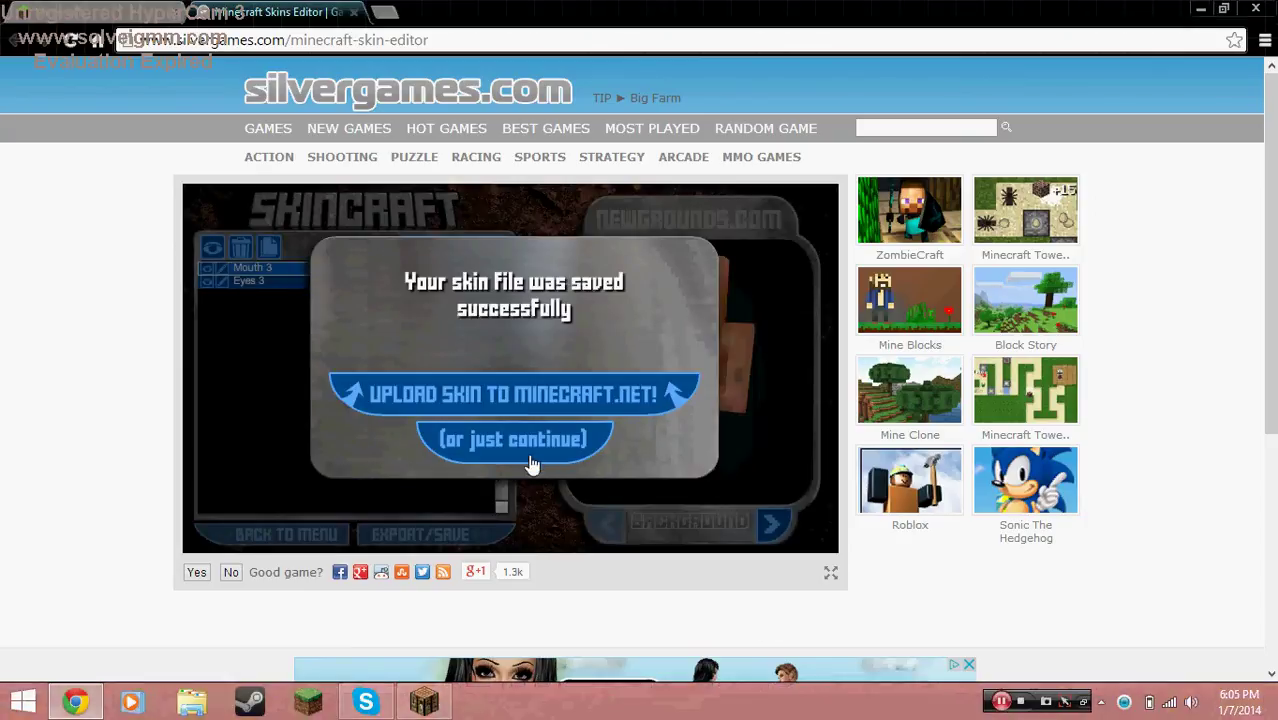
pyautogui.click(509, 405)
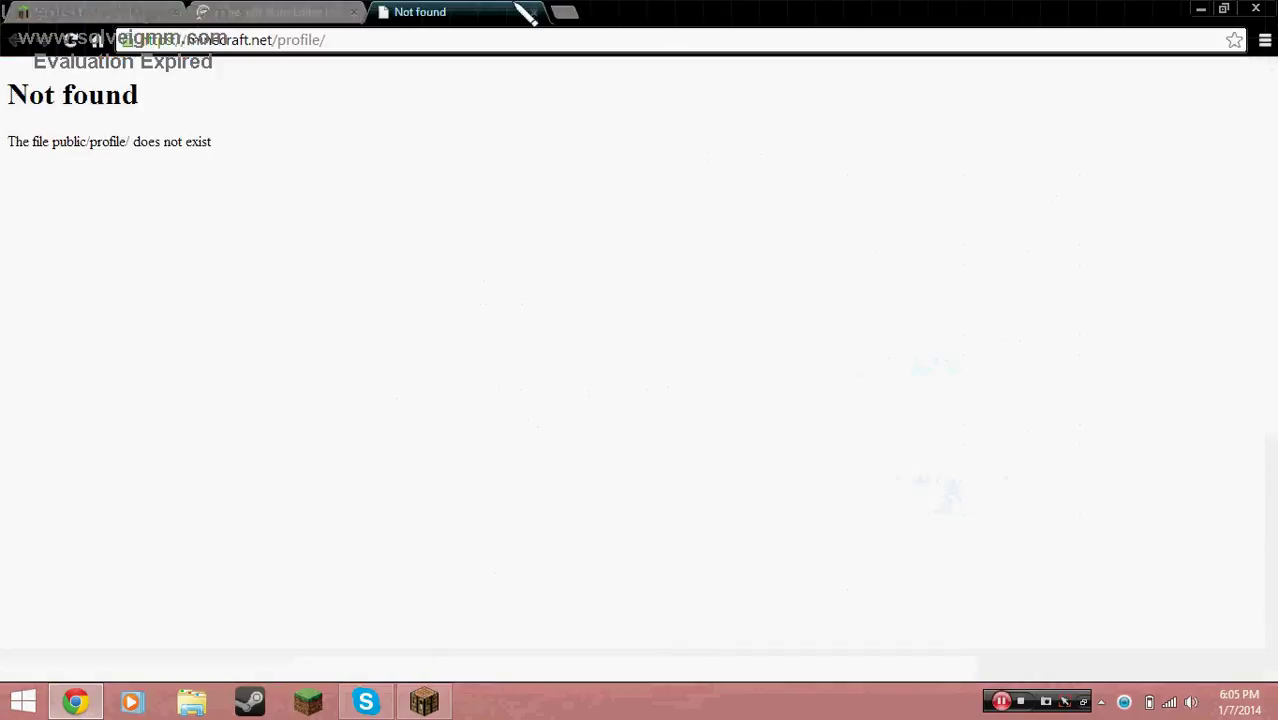
pyautogui.click(533, 12)
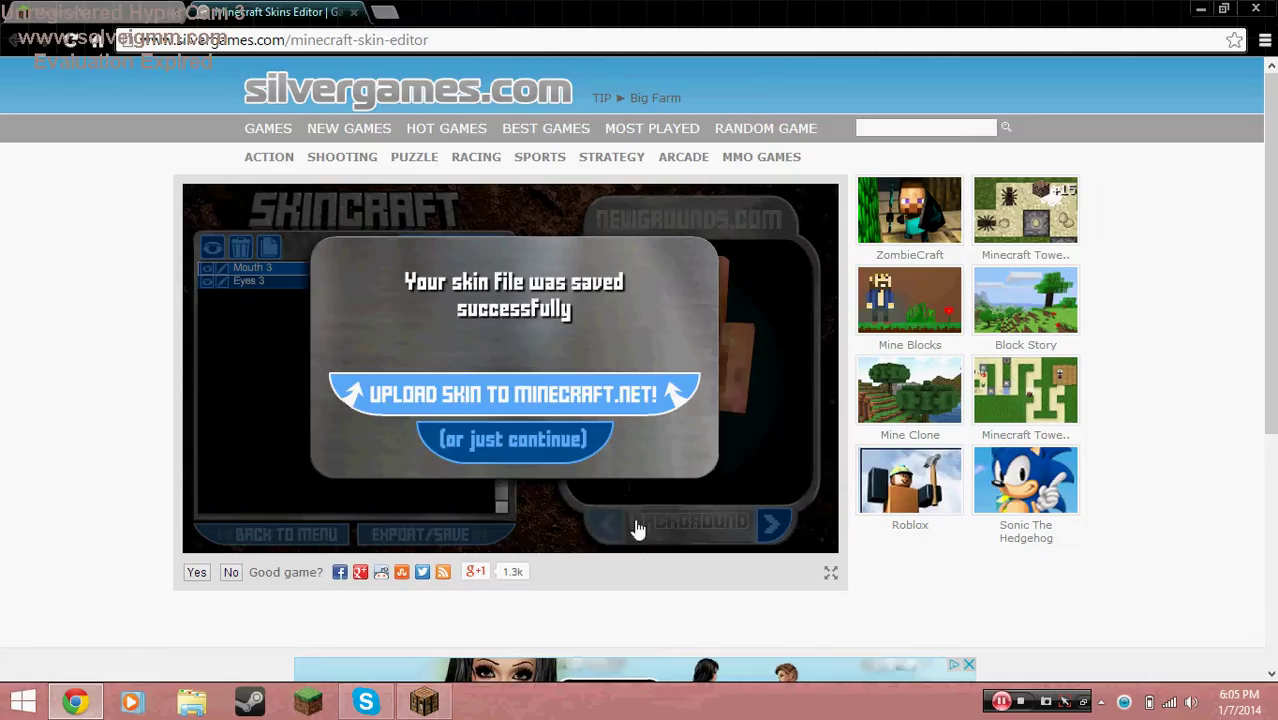
pyautogui.click(508, 438)
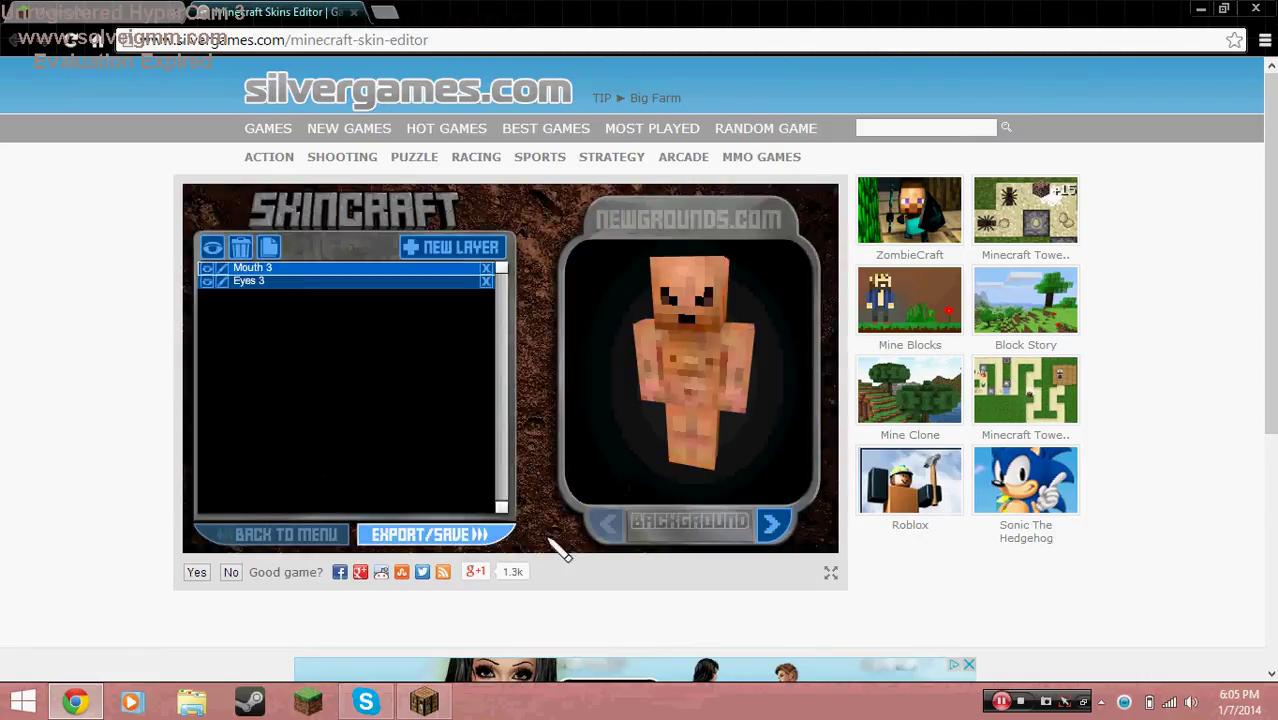
# Search Downloads for 'my' to locate the 4.05 KB my_skin image, then return to minecraft.net.
pyautogui.click(193, 703)
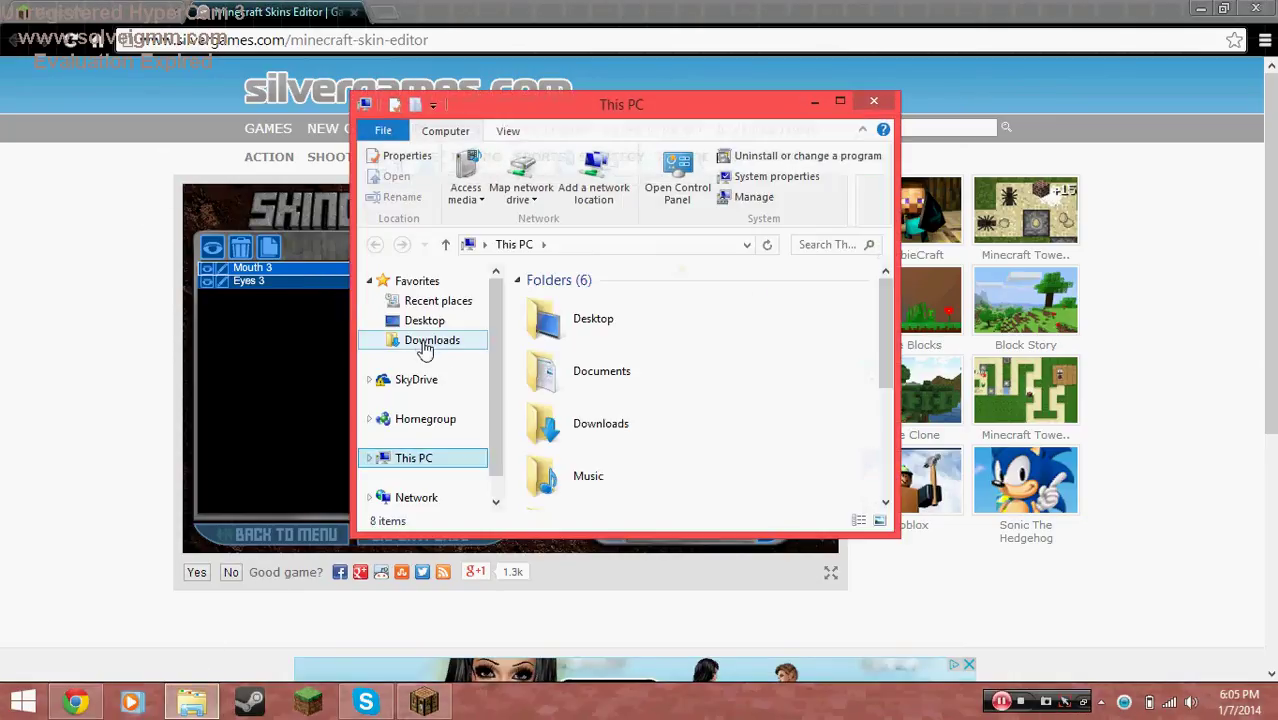
pyautogui.click(434, 341)
pyautogui.click(812, 246)
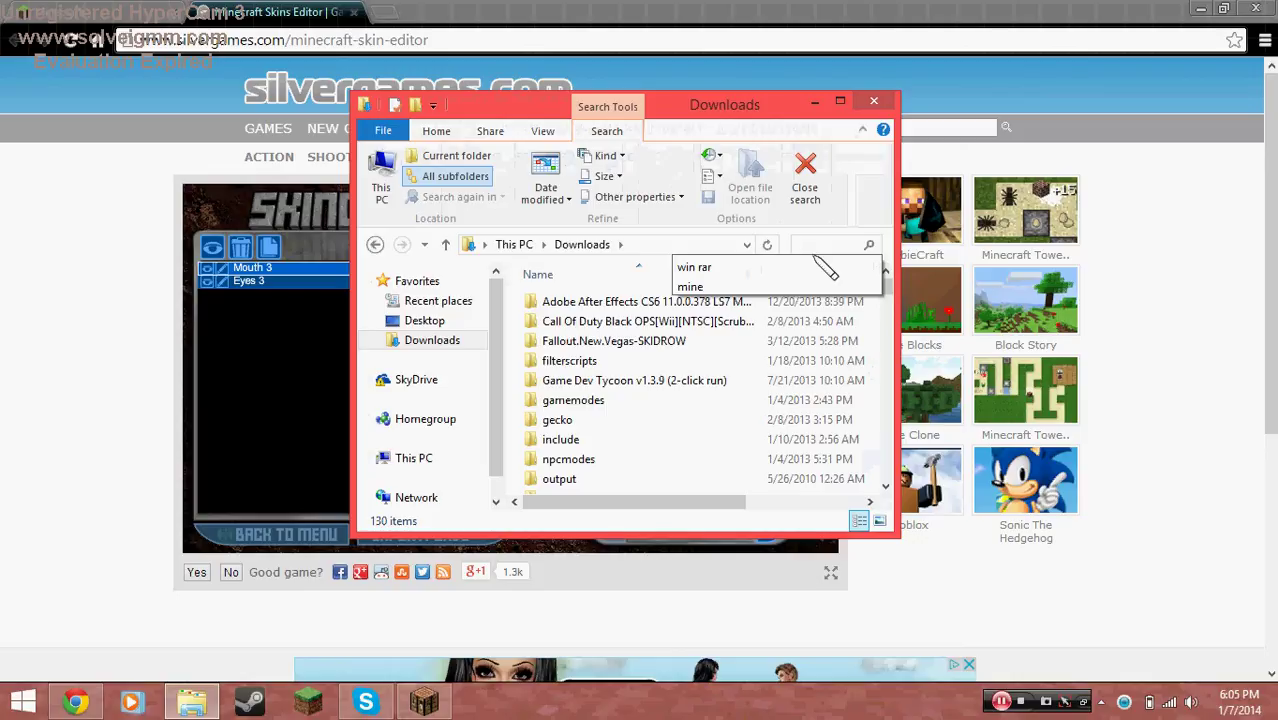
pyautogui.write('my')
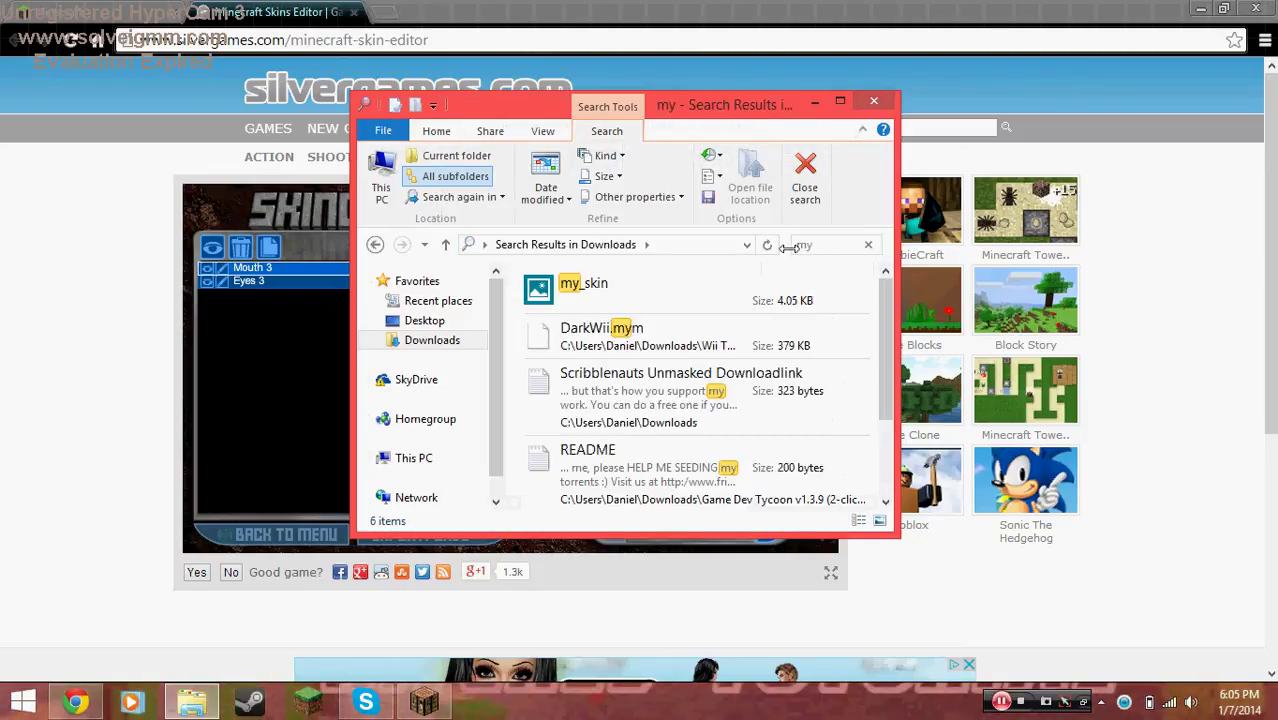
pyautogui.click(637, 298)
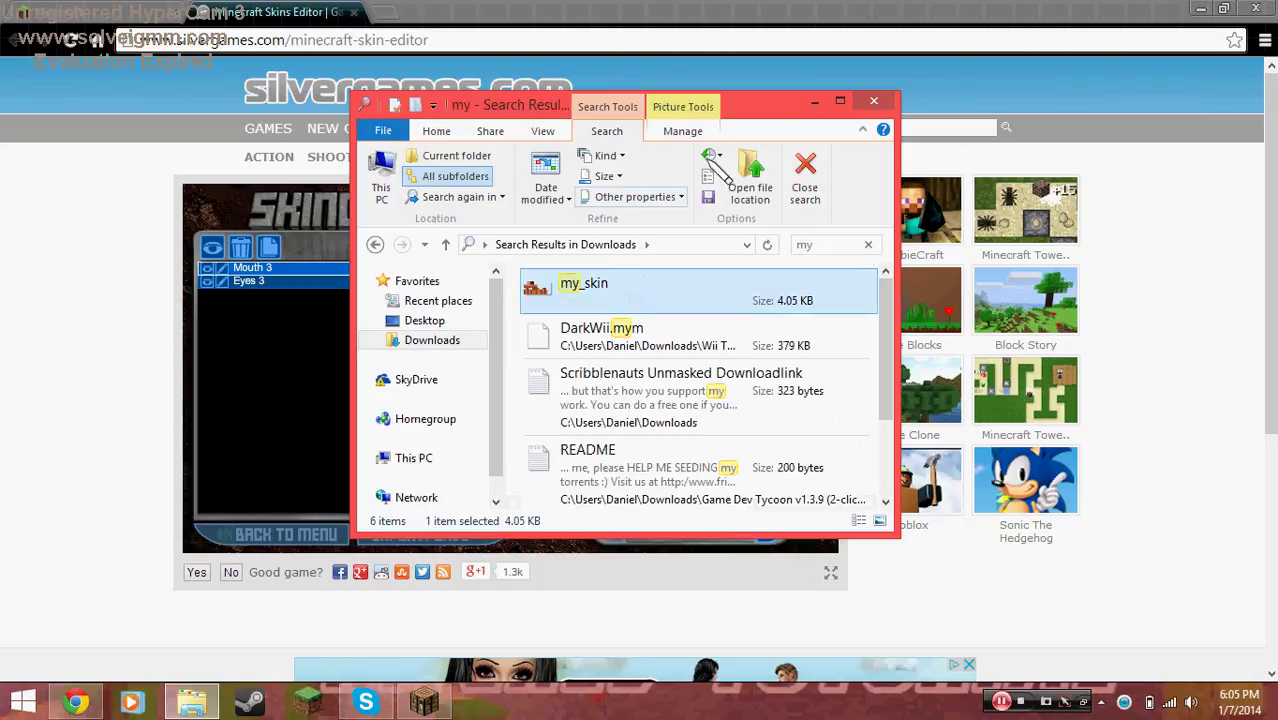
pyautogui.moveTo(752, 122); pyautogui.dragTo(800, 126)
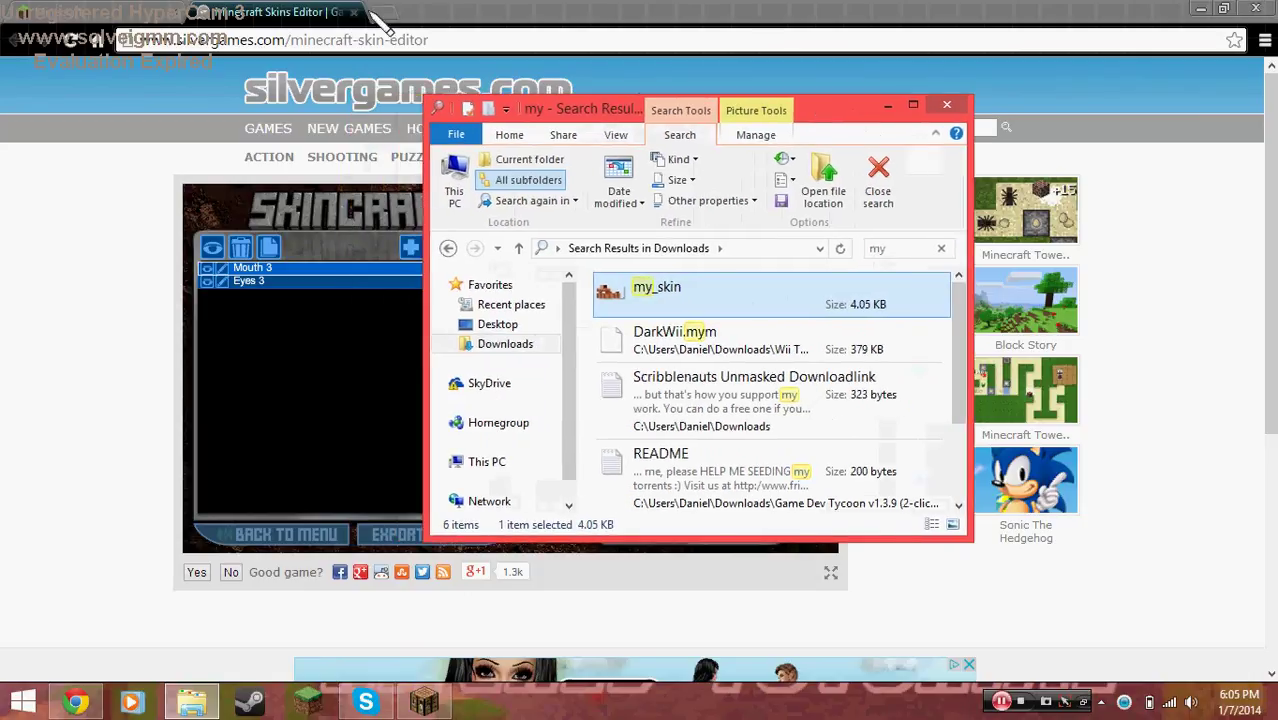
pyautogui.click(100, 12)
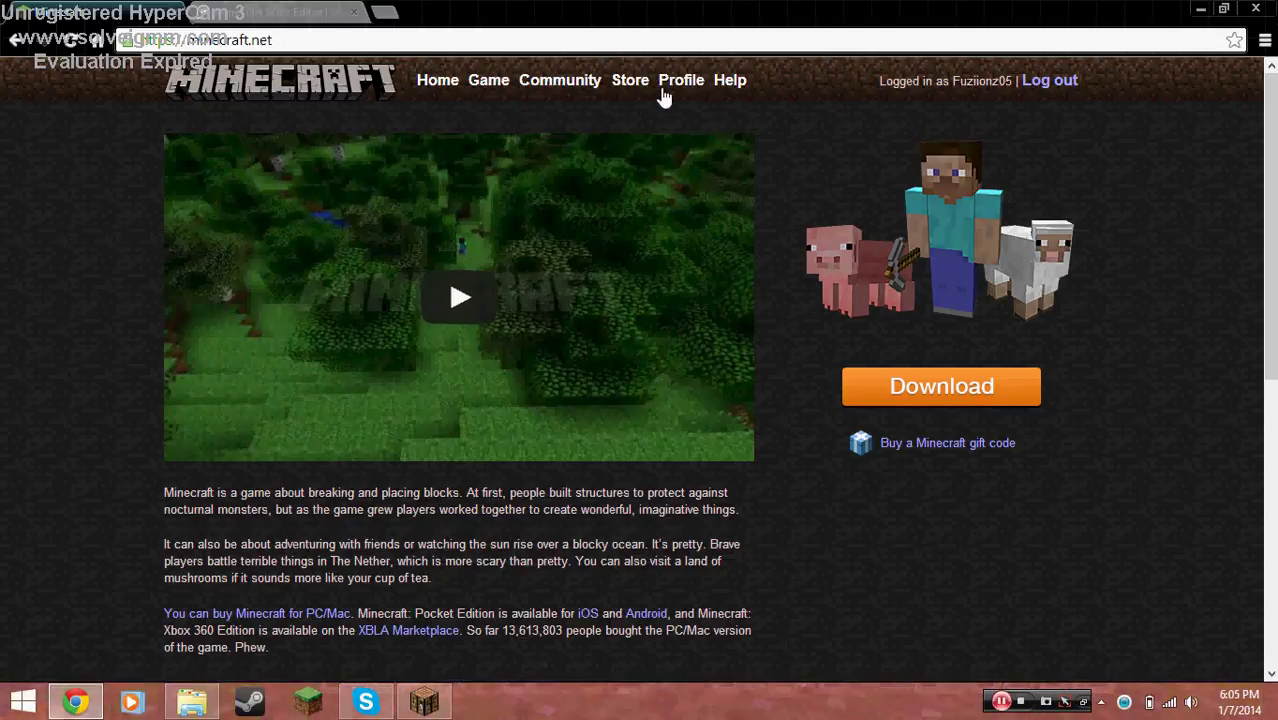
# Upload my_skin.png as the account skin from the minecraft.net profile page.
pyautogui.click(679, 82)
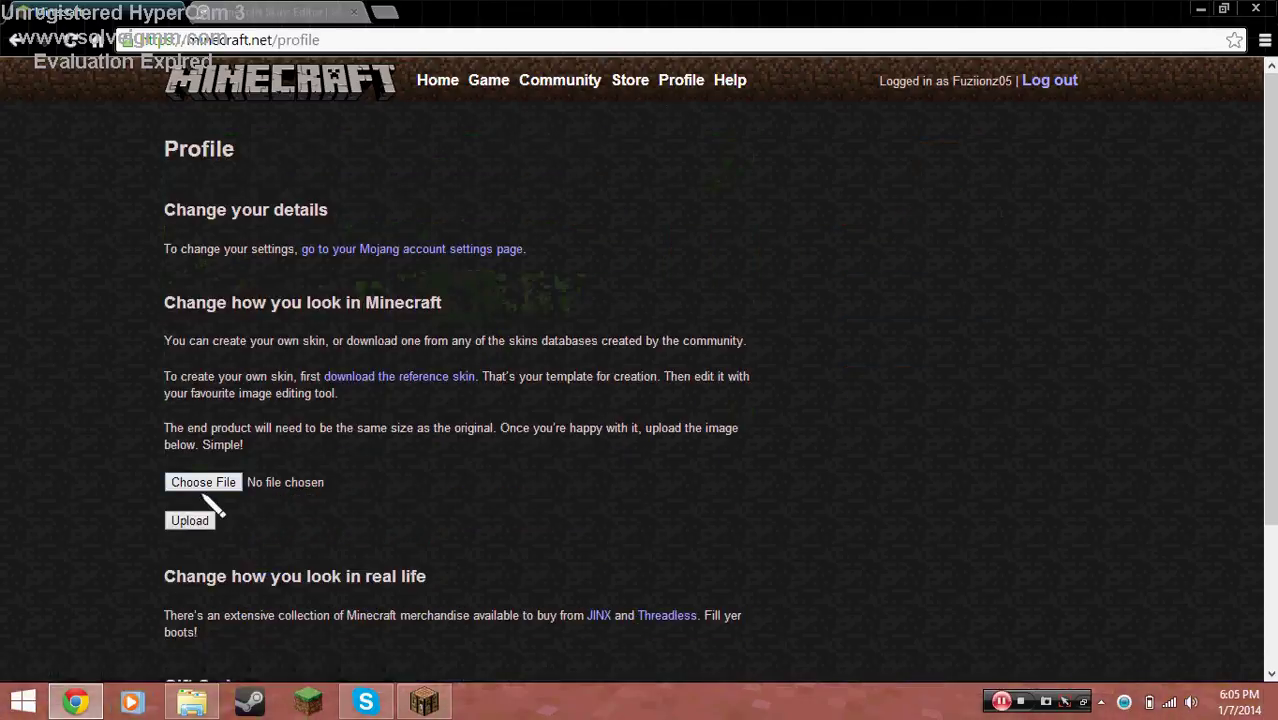
pyautogui.click(211, 489)
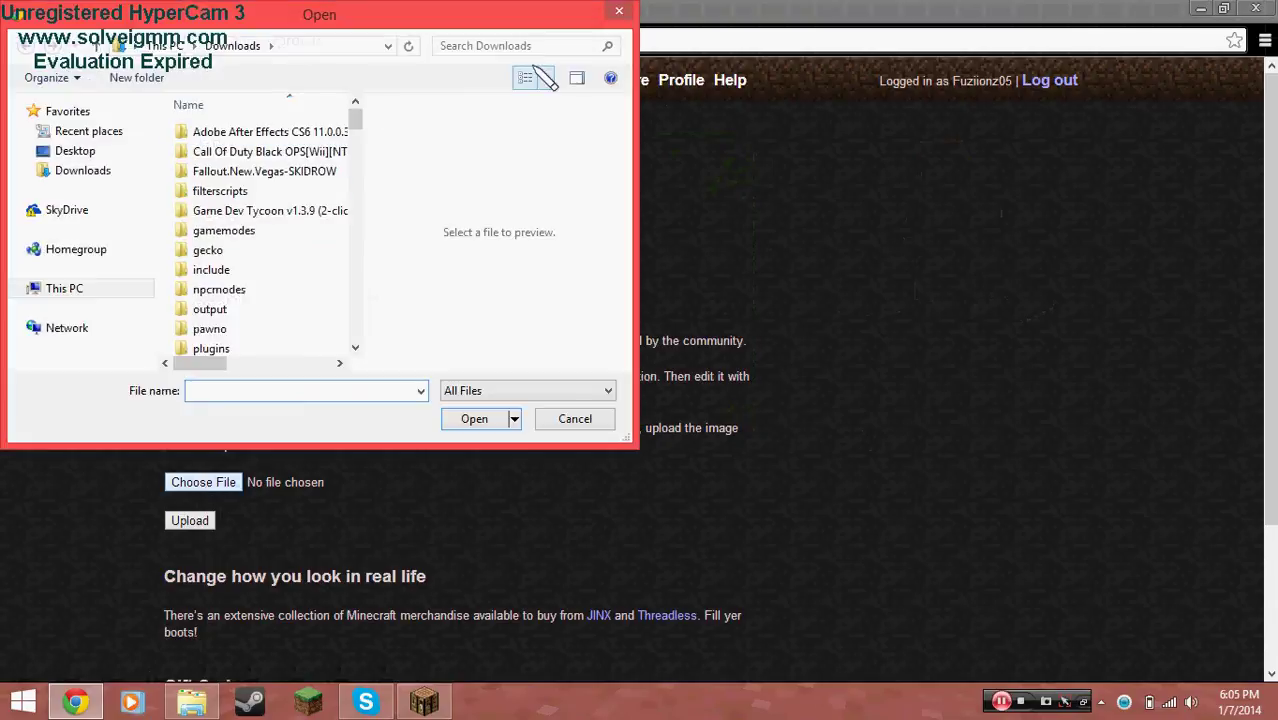
pyautogui.click(525, 45)
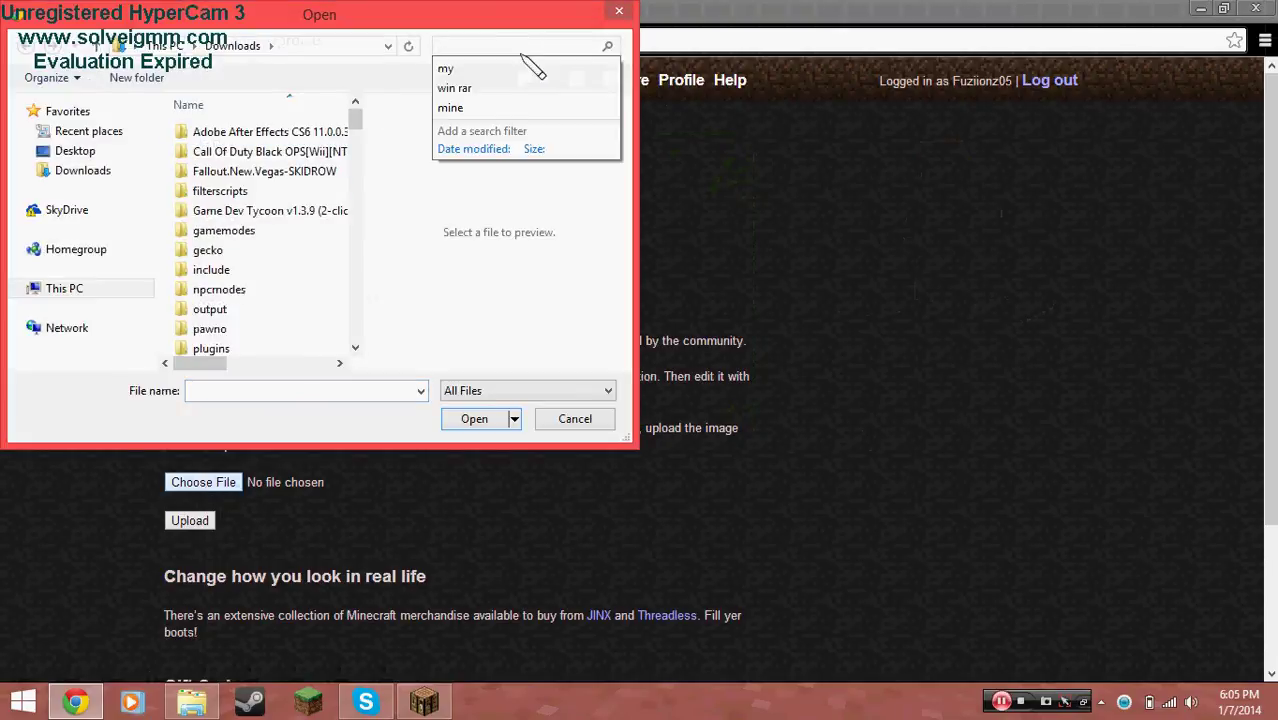
pyautogui.write('my')
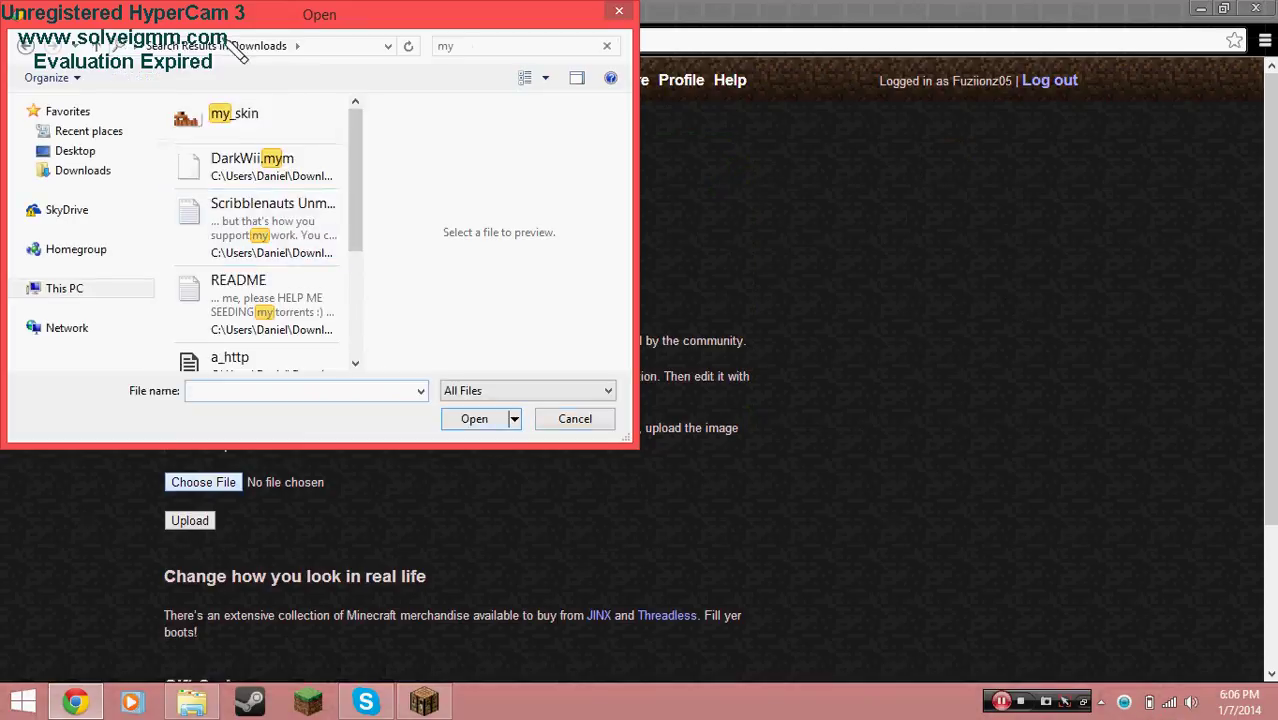
pyautogui.doubleClick(272, 136)
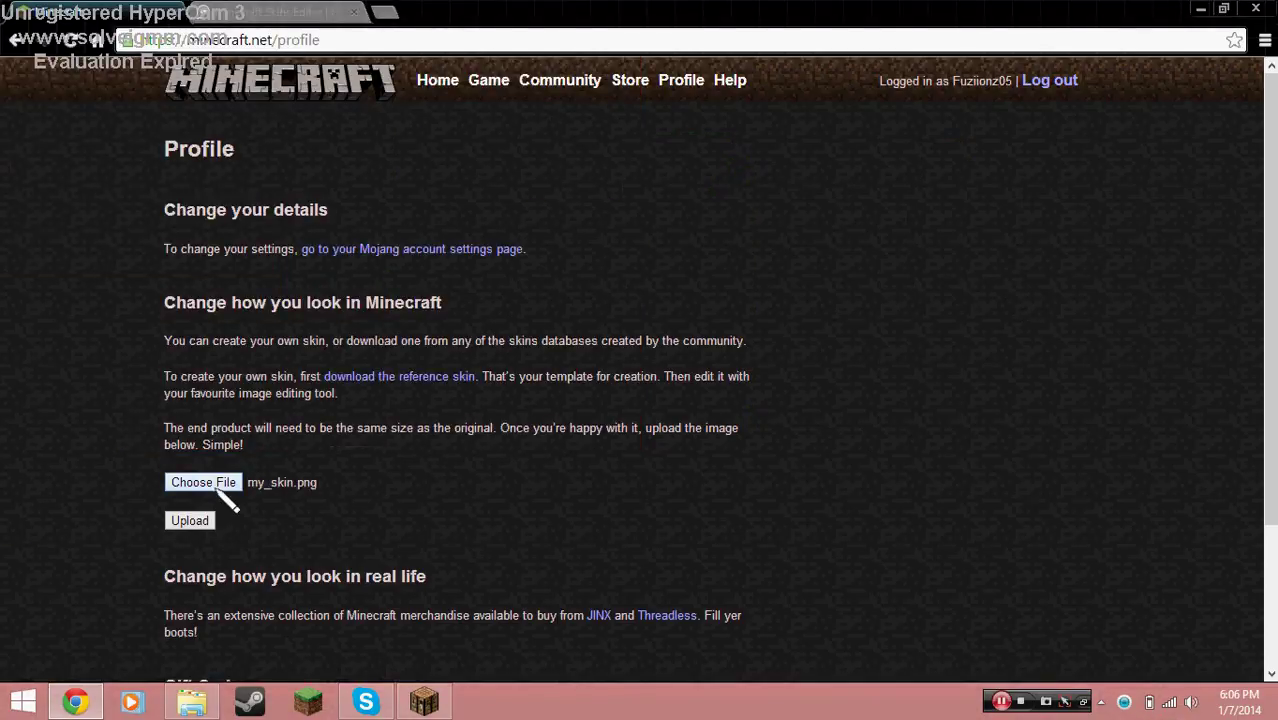
pyautogui.click(190, 522)
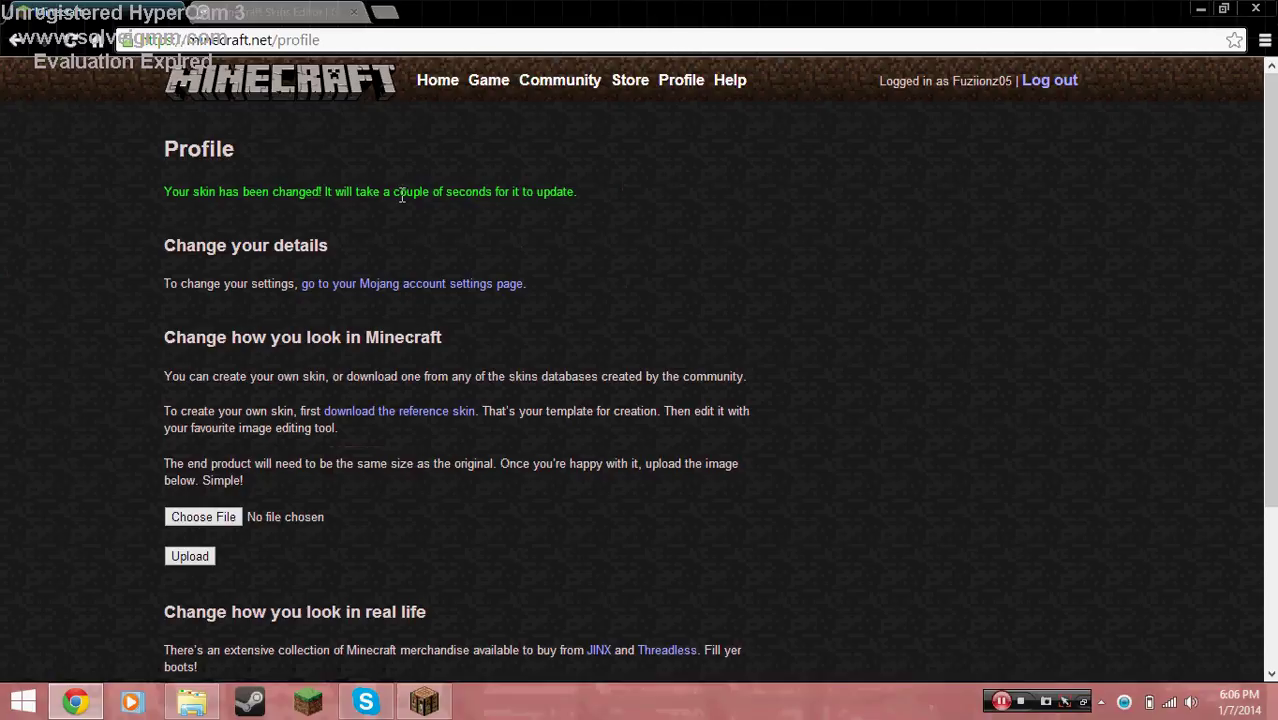
pyautogui.click(428, 703)
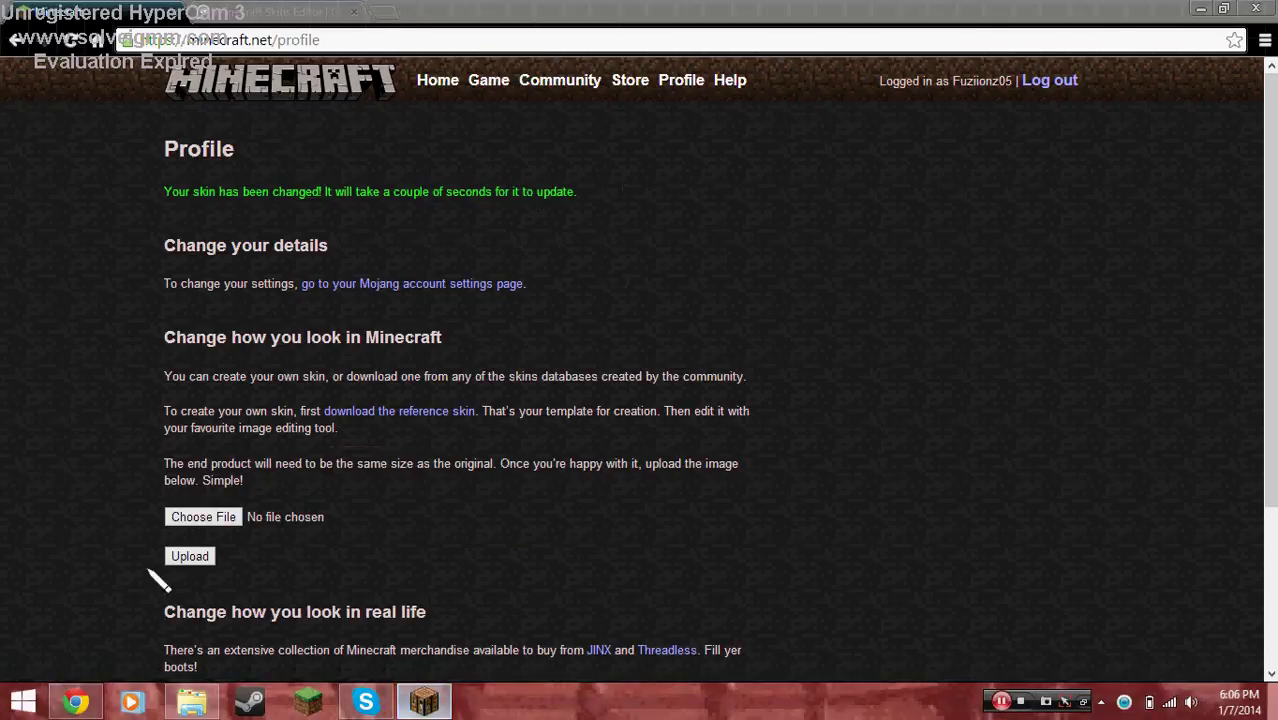
# Disconnect from the current game and play the PokeCube singleplayer world.
pyautogui.click(690, 402)
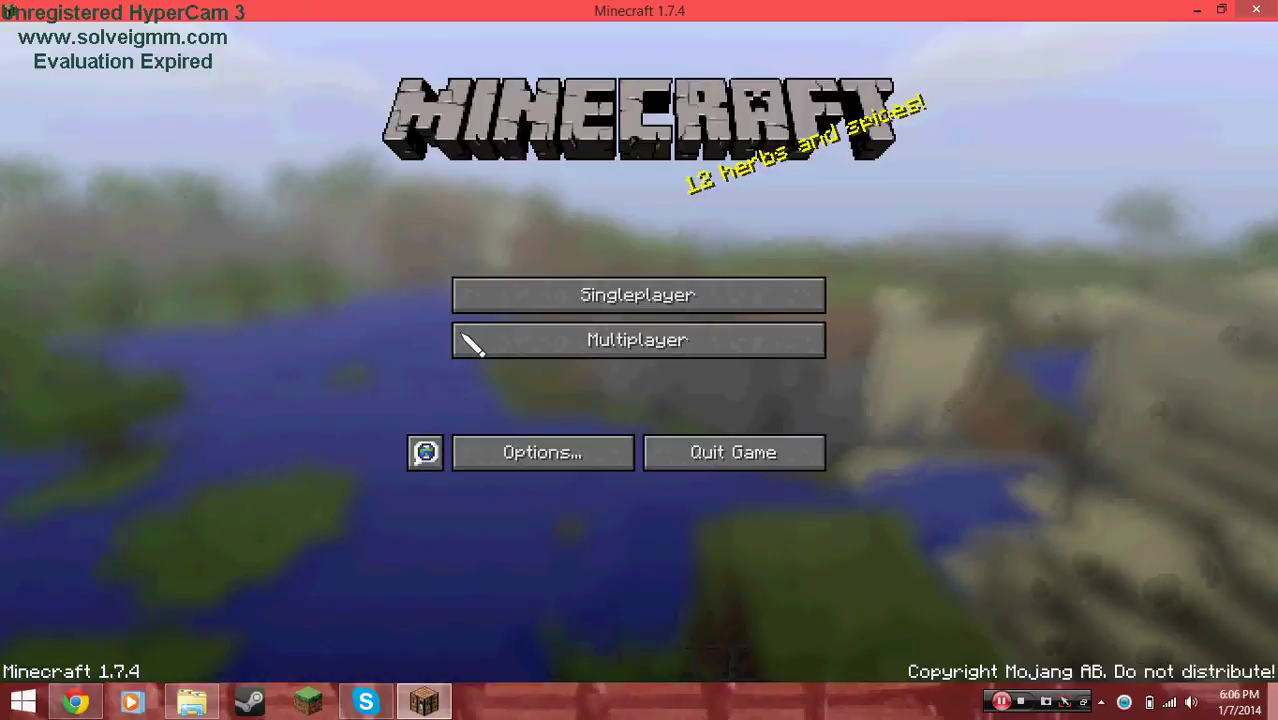
pyautogui.click(534, 290)
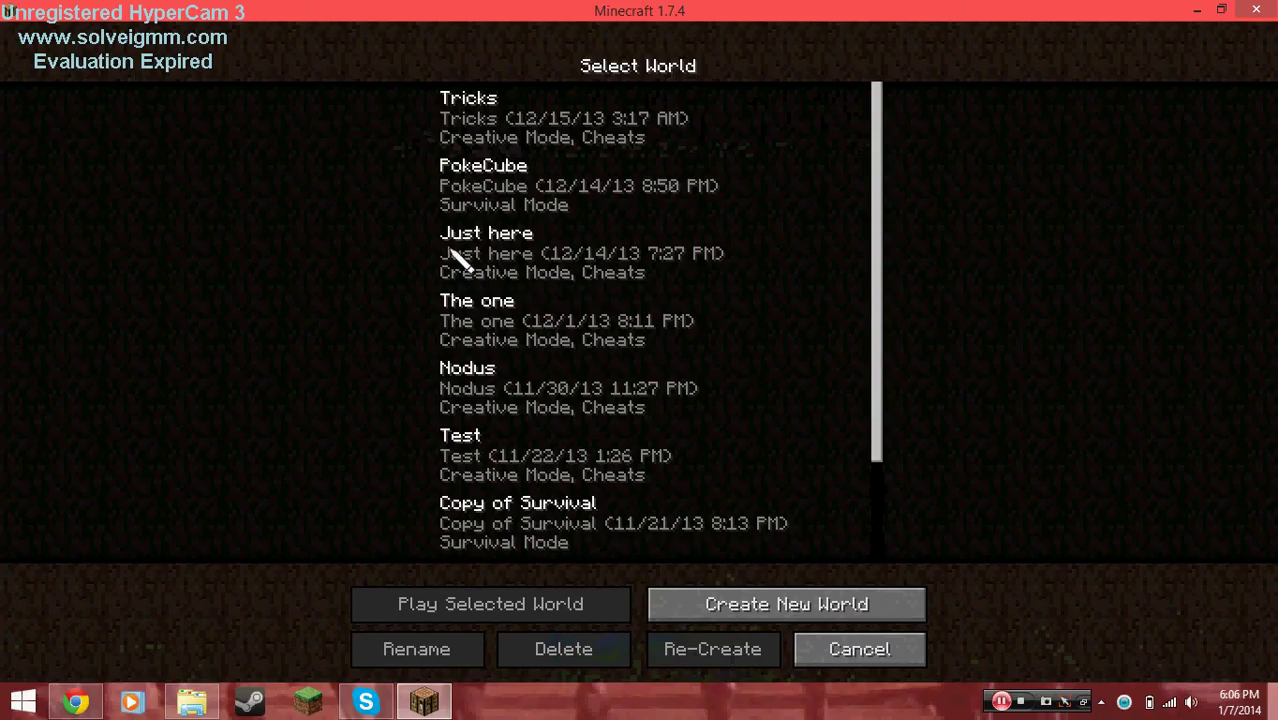
pyautogui.click(514, 131)
pyautogui.click(512, 197)
pyautogui.click(511, 605)
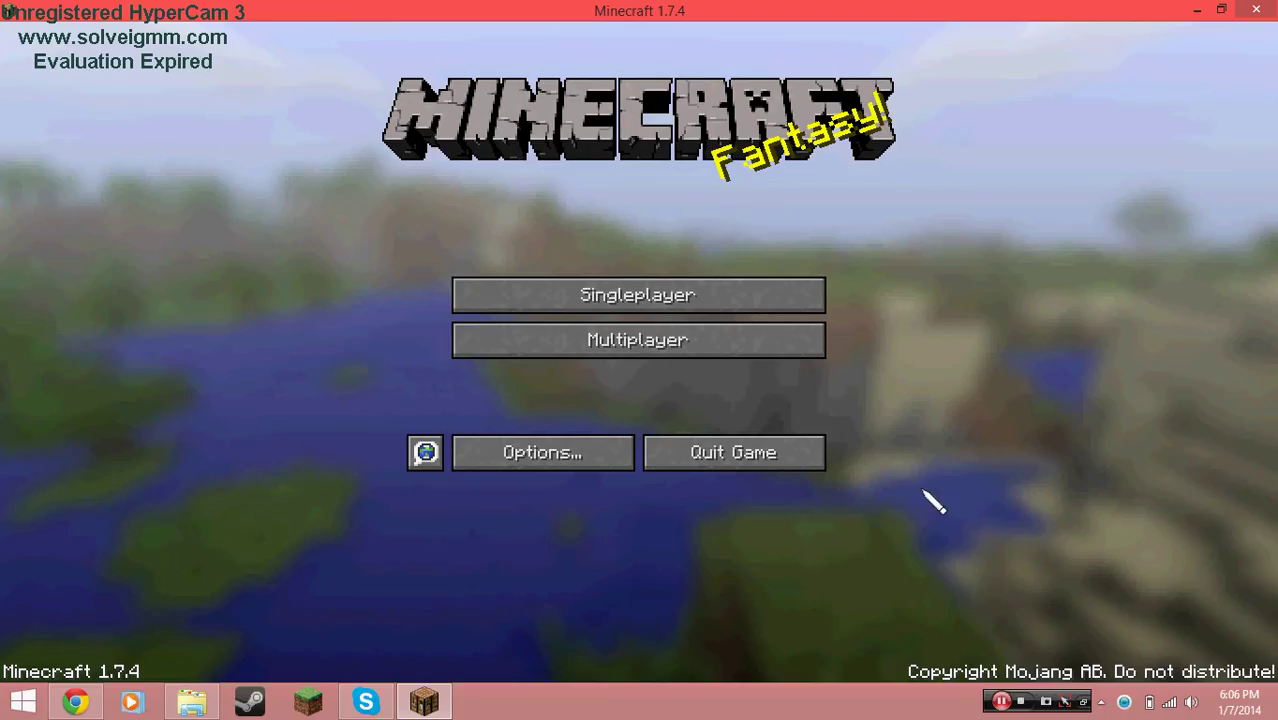
pyautogui.click(570, 285)
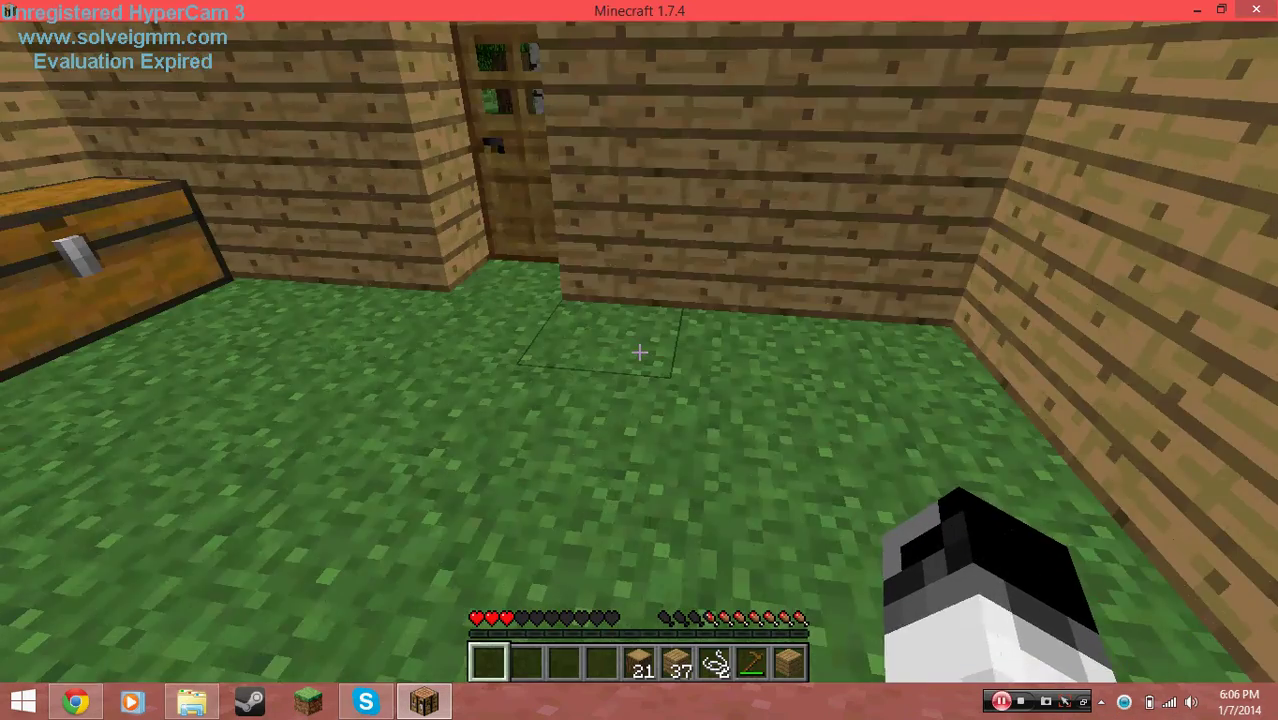
# Save and leave the current world, then return to the game so the new skin loads.
pyautogui.press('Escape')
pyautogui.click(720, 404)
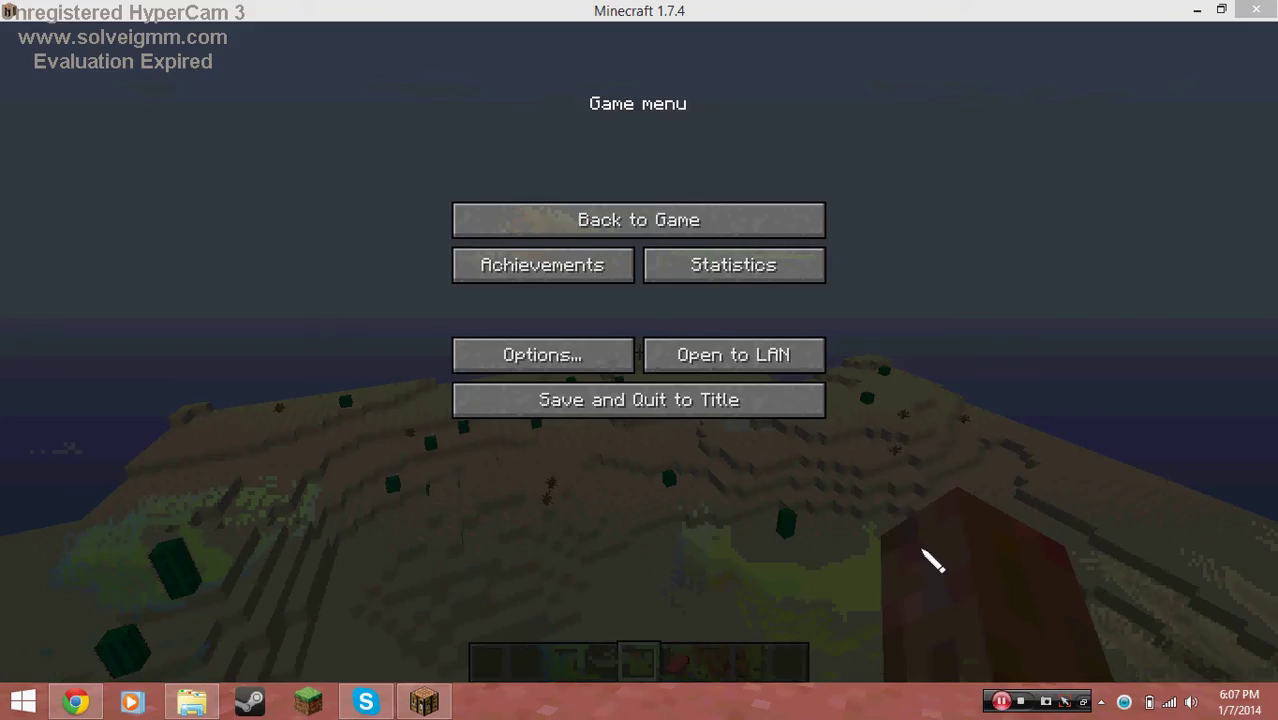
pyautogui.click(645, 222)
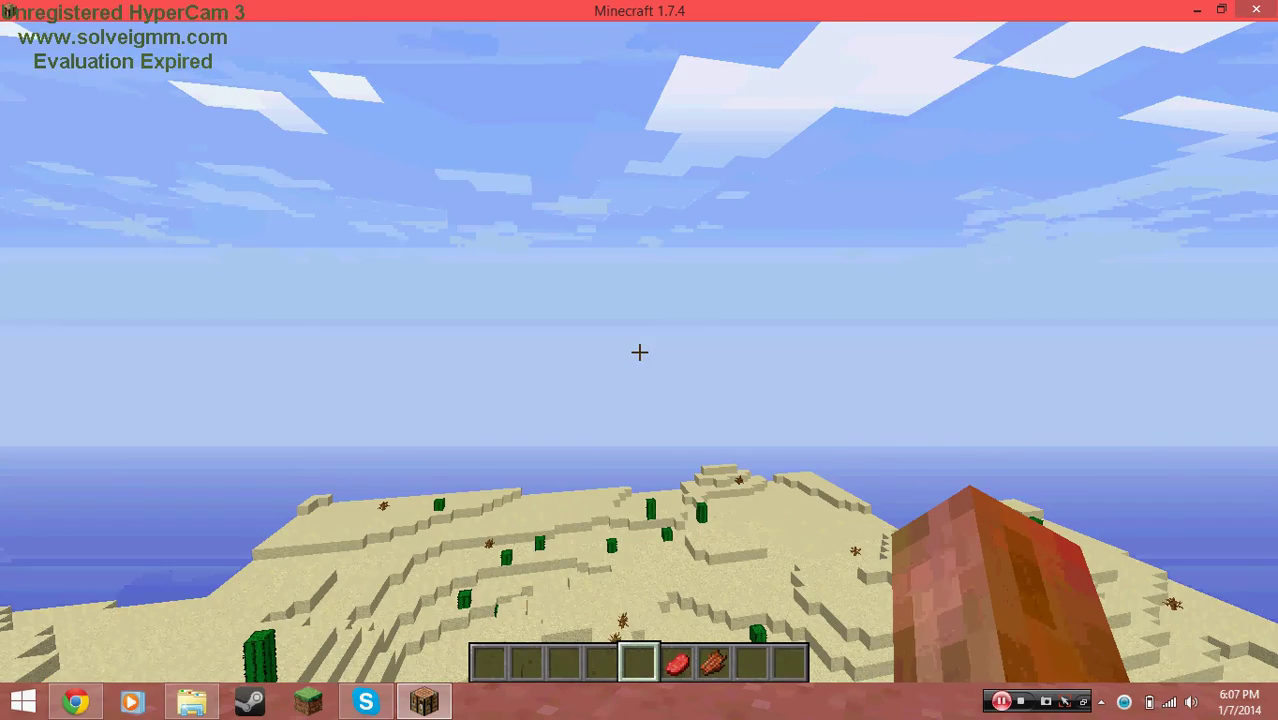
# Switch to front-facing third-person view to show the tan skin's black eyes and mouth.
pyautogui.moveTo(639, 352)
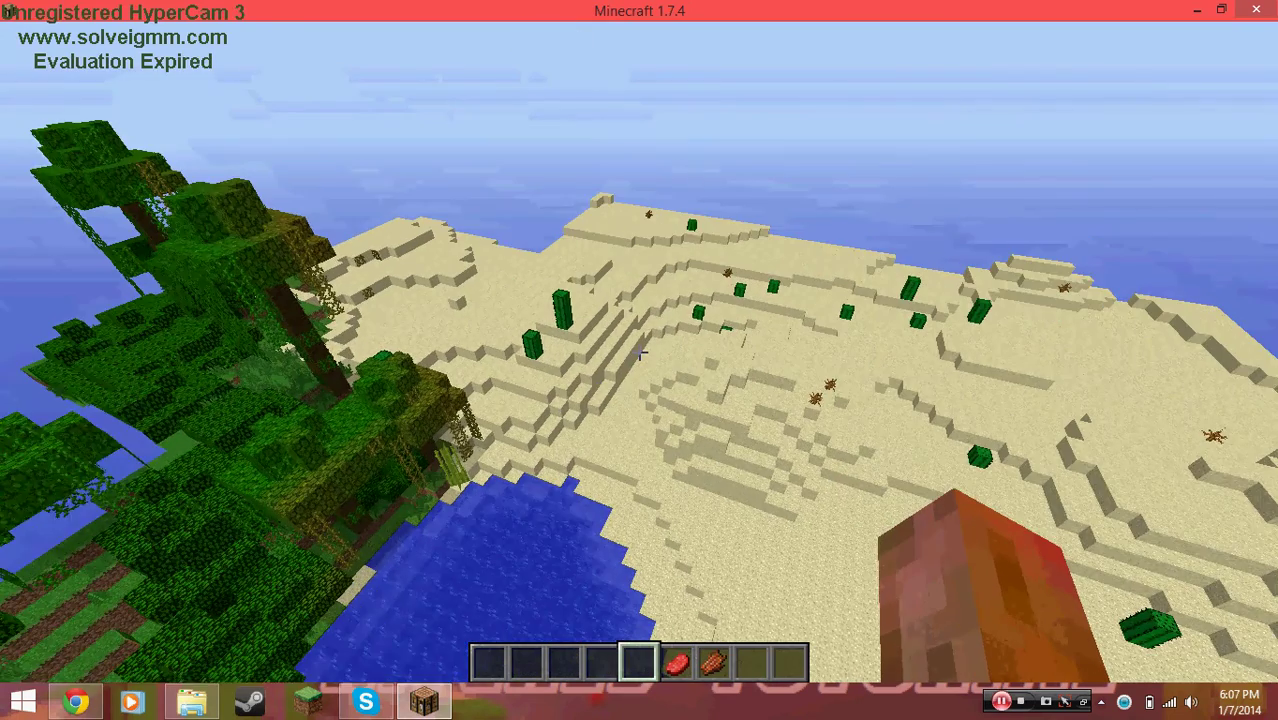
pyautogui.press('F5')
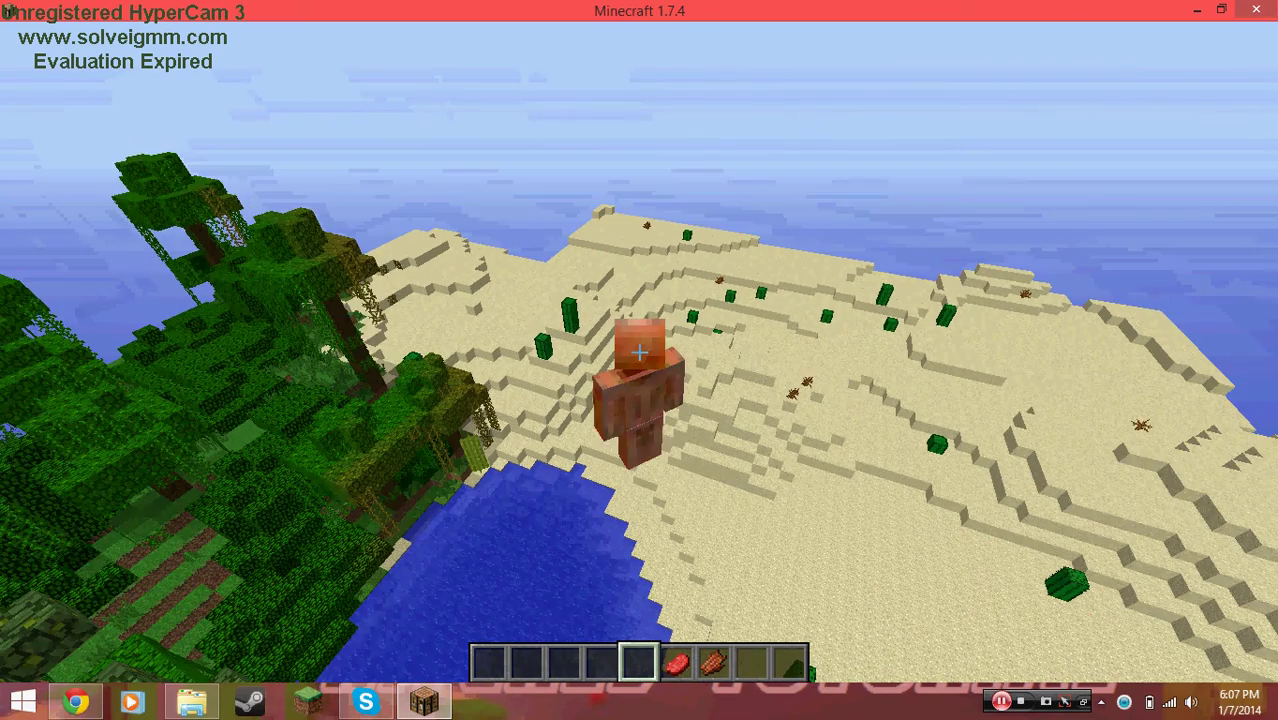
pyautogui.press('F5')
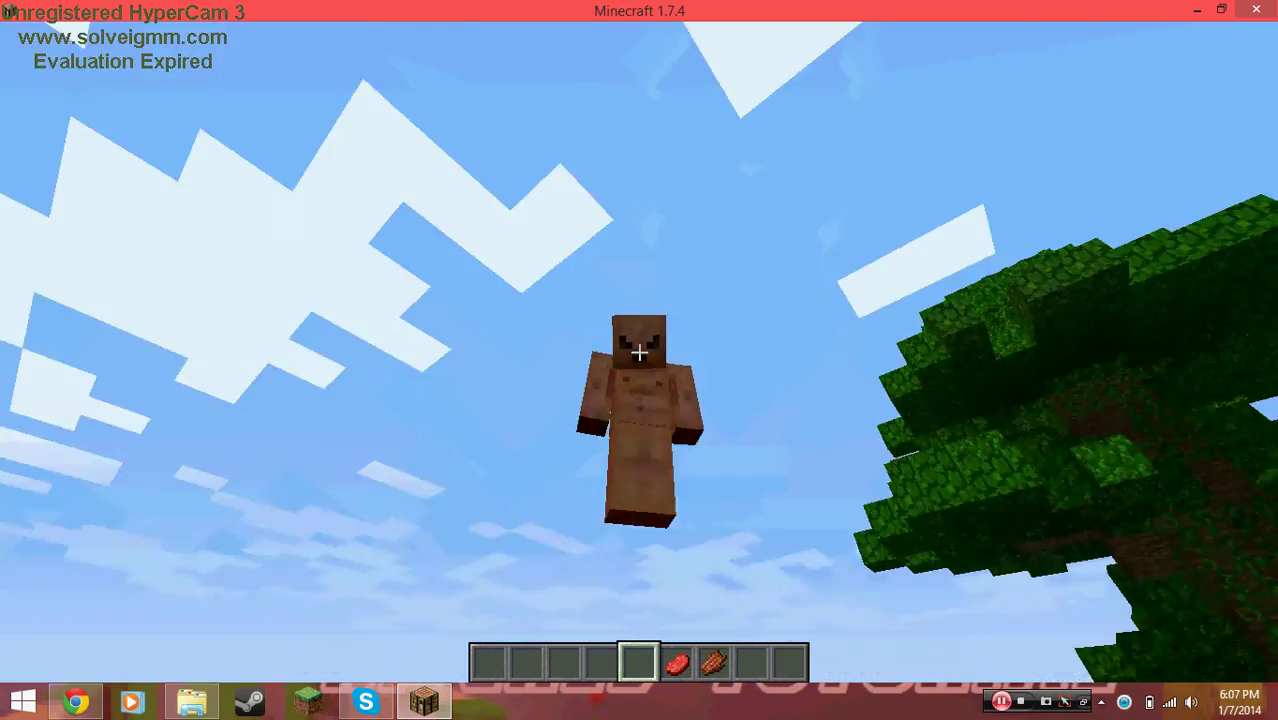